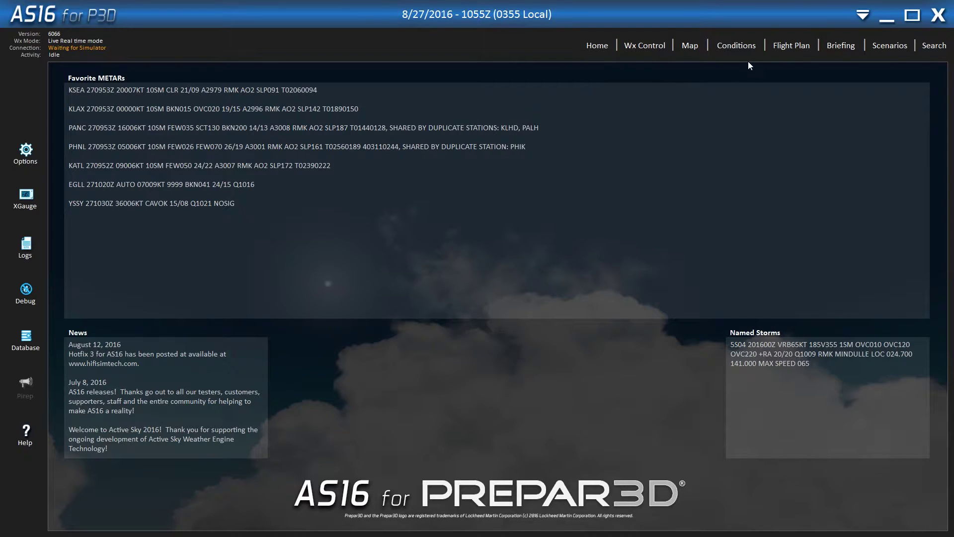
Step: Open Active Sky 16's Flight Plan page from the top navigation bar
click(792, 45)
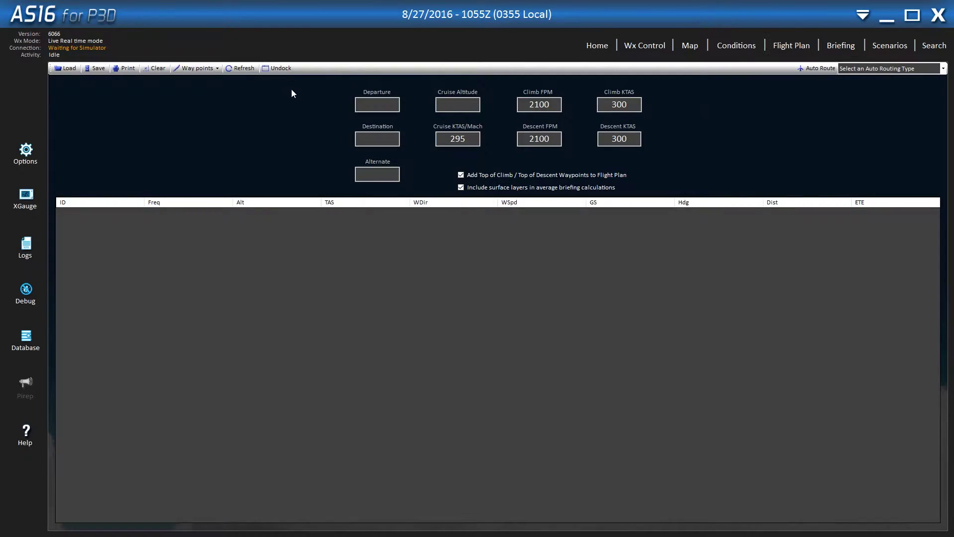
Step: Enter departure LSZH, destination EGLC and cruise altitude 320 in the flight plan
click(377, 104)
text(lszh)
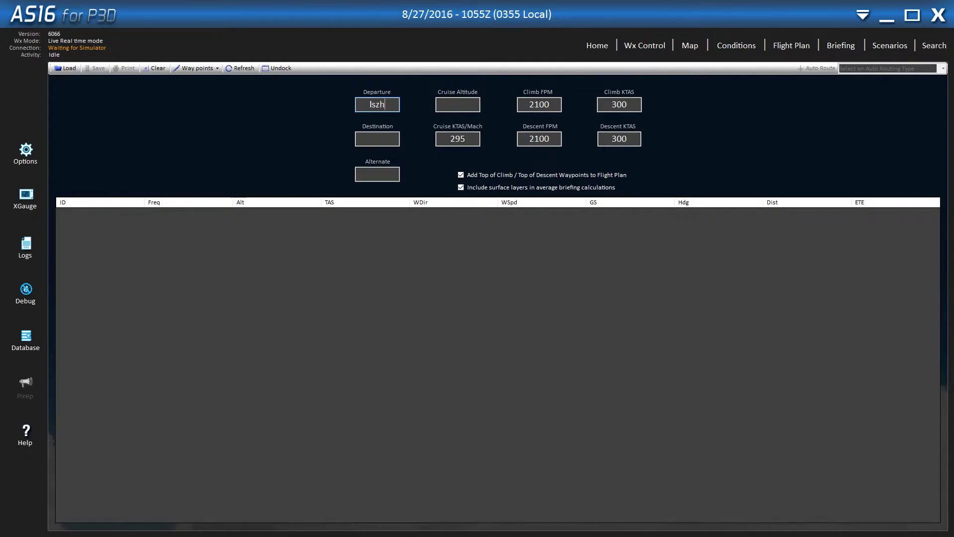
click(369, 135)
text(eglc)
click(449, 103)
text(320)
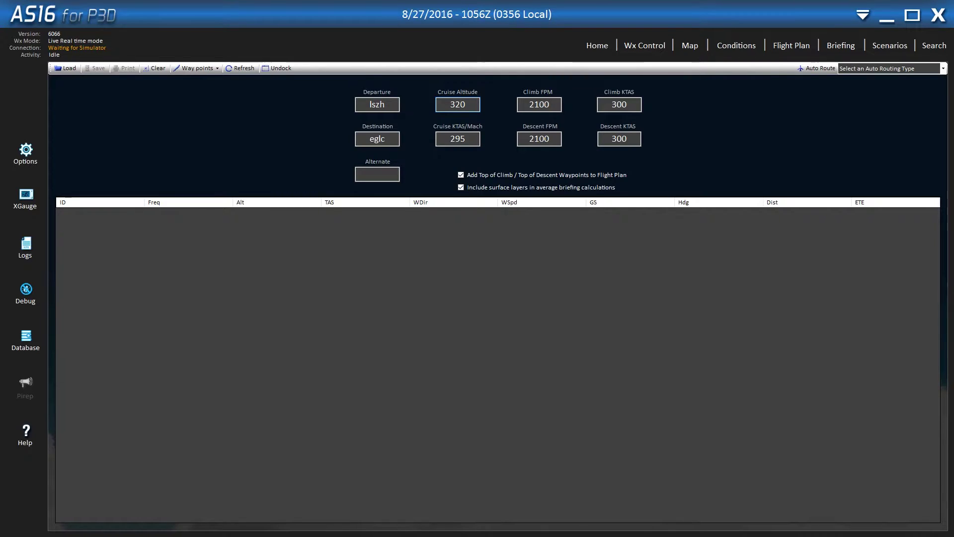
click(473, 139)
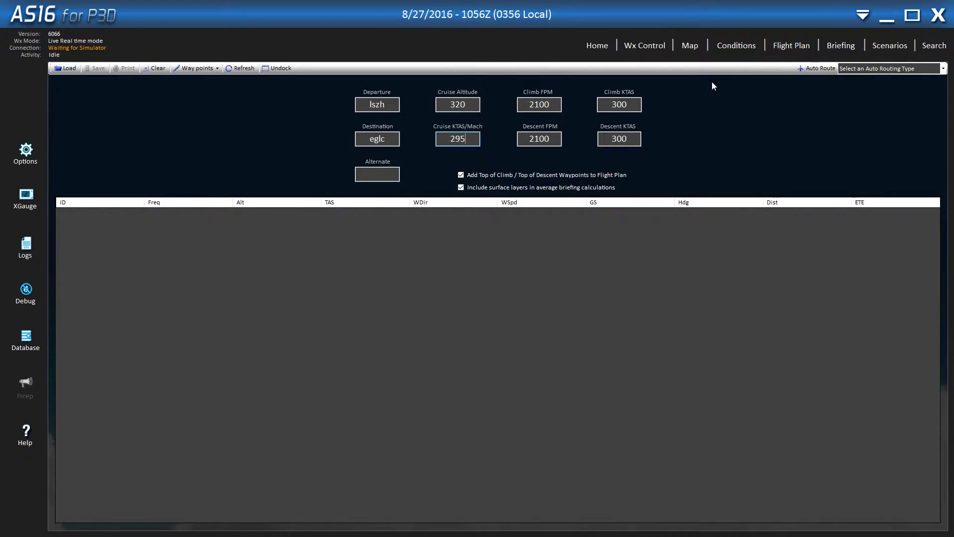
click(944, 69)
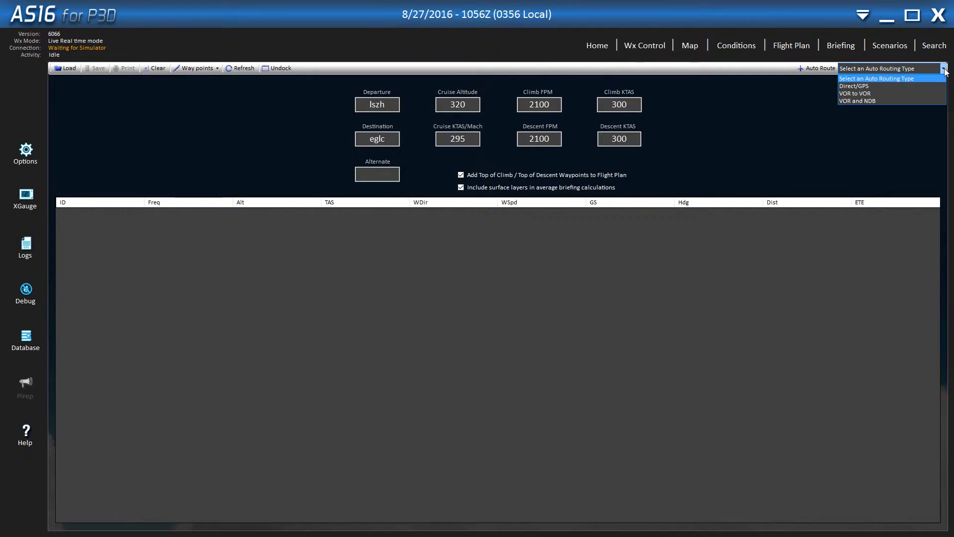
Step: Choose Direct/GPS auto routing to generate the LSZH–TOC–TOD–EGLC route at FL320
click(856, 87)
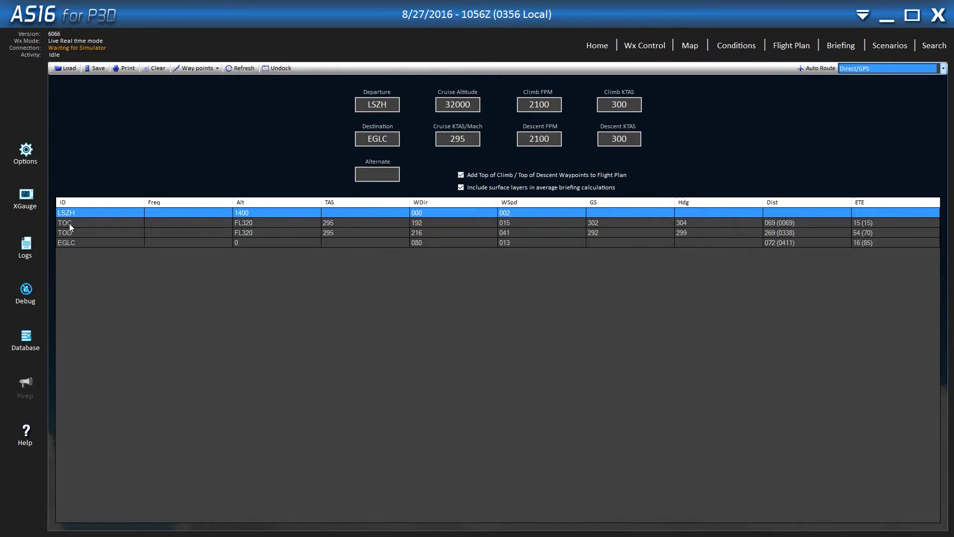
Step: Insert waypoints BREGO and WIL before TOC in the route
click(68, 224)
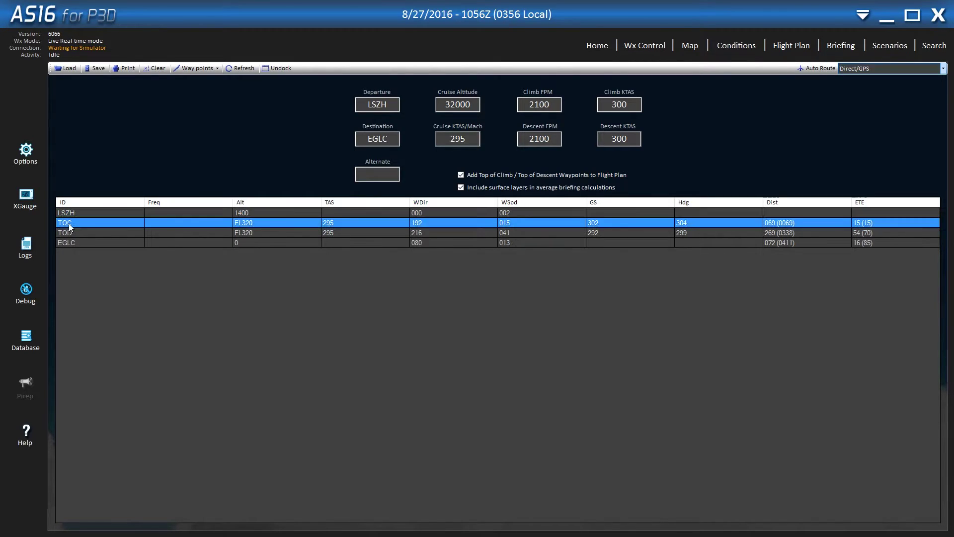
right_click(69, 224)
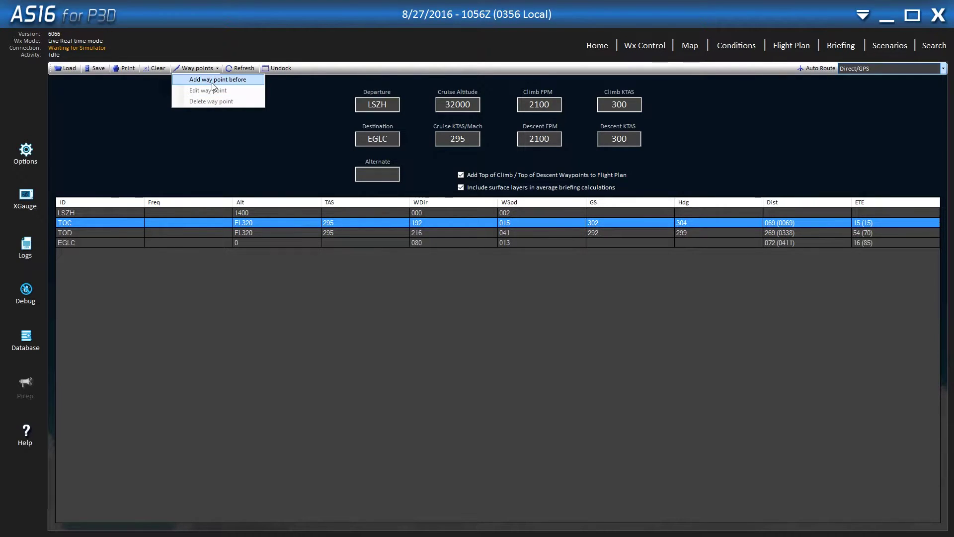
click(214, 82)
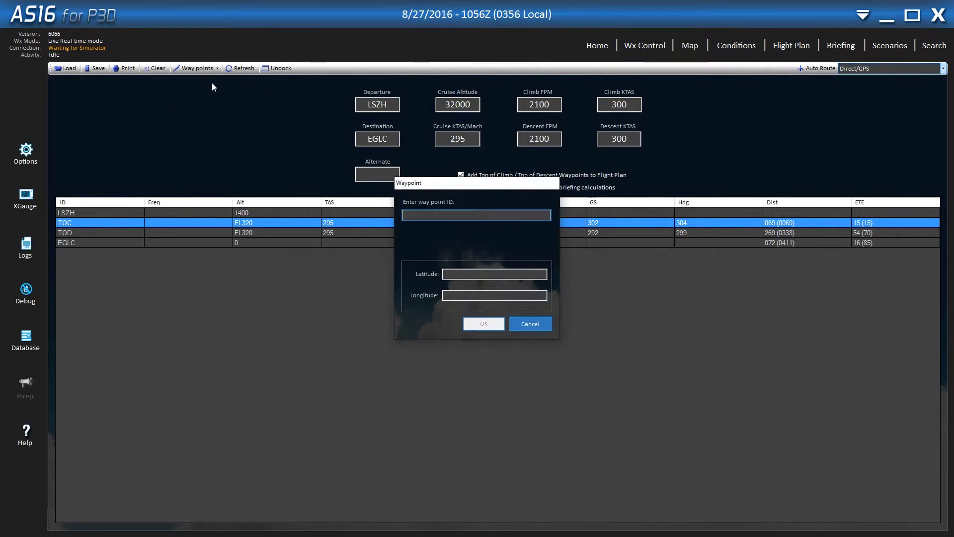
text(brego)
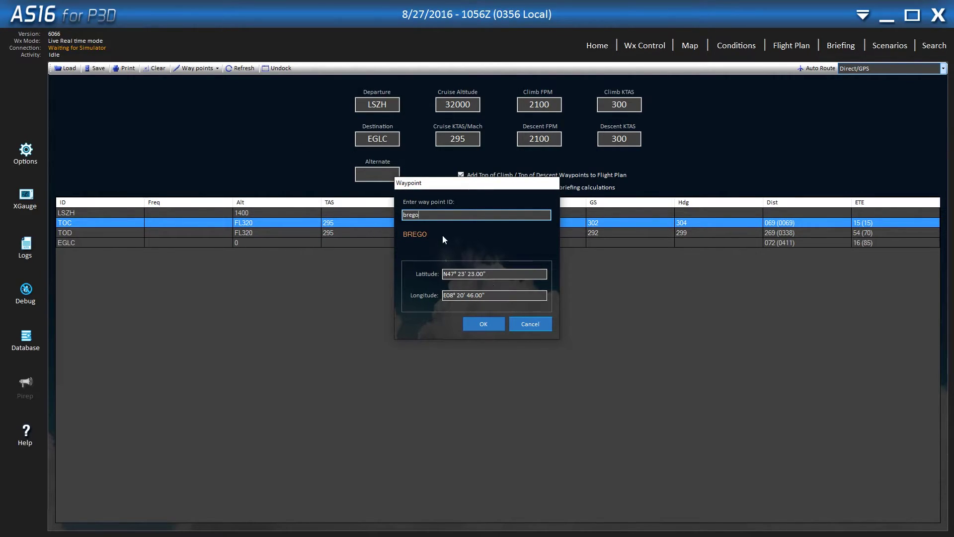
click(484, 323)
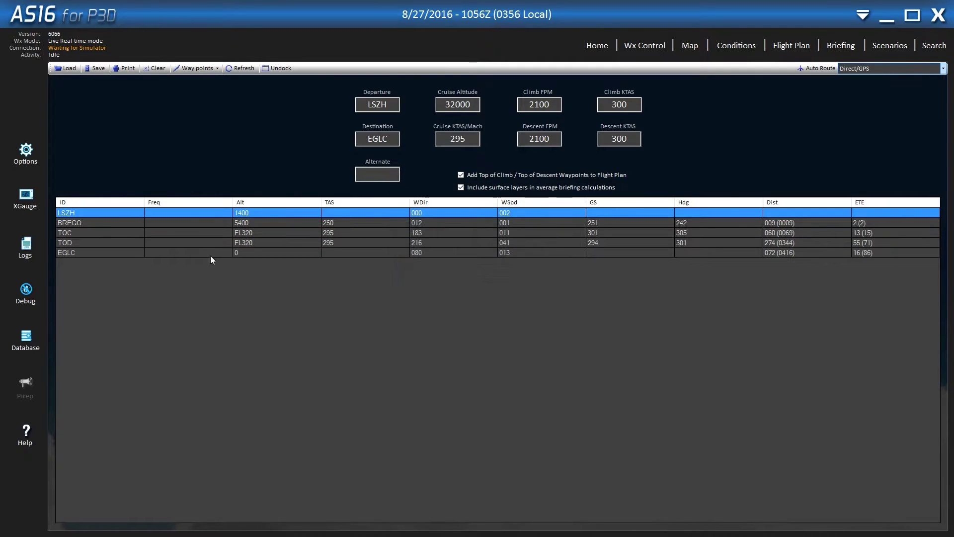
click(67, 233)
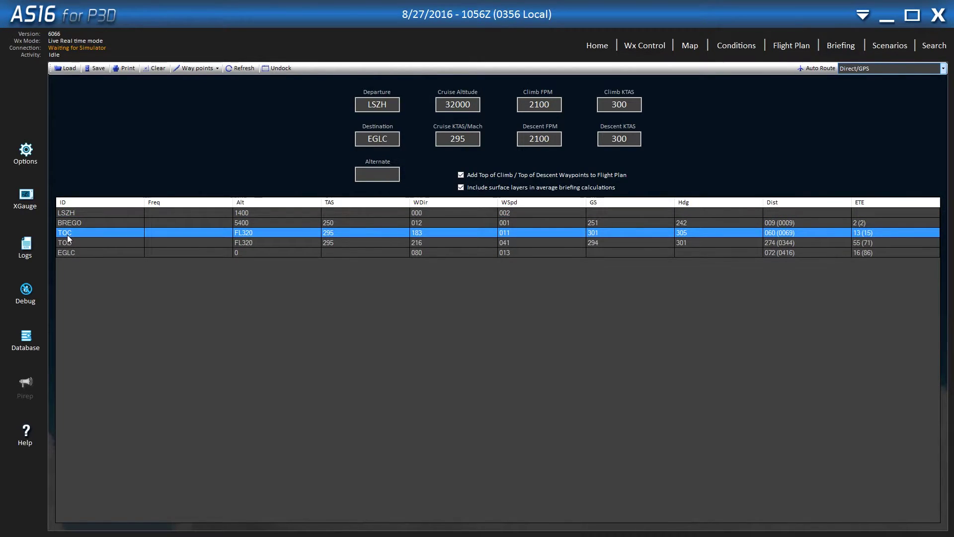
right_click(68, 237)
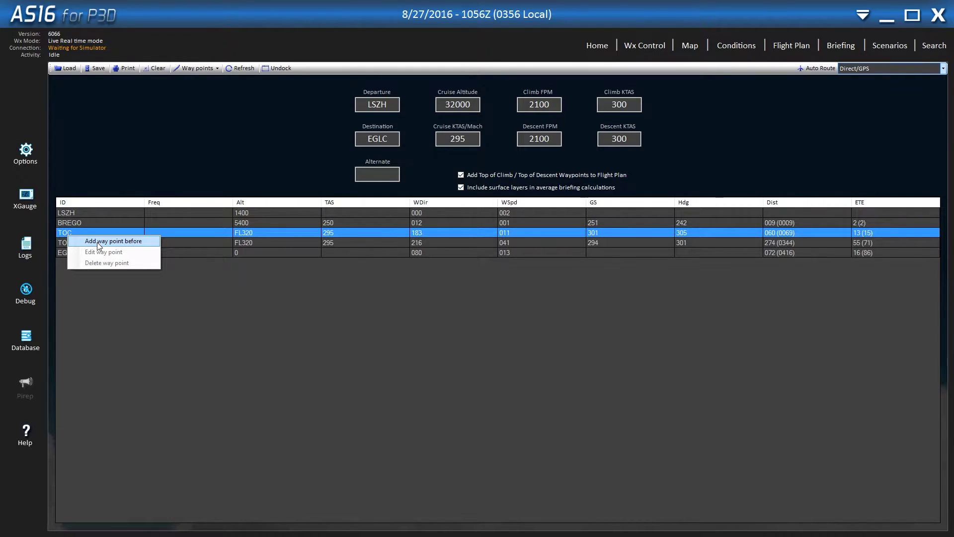
click(96, 243)
text(W)
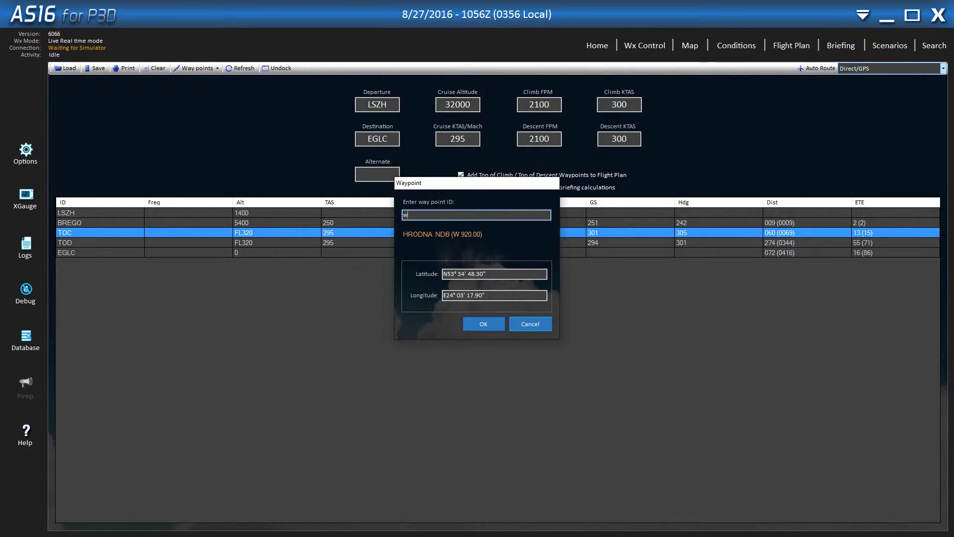
text(il)
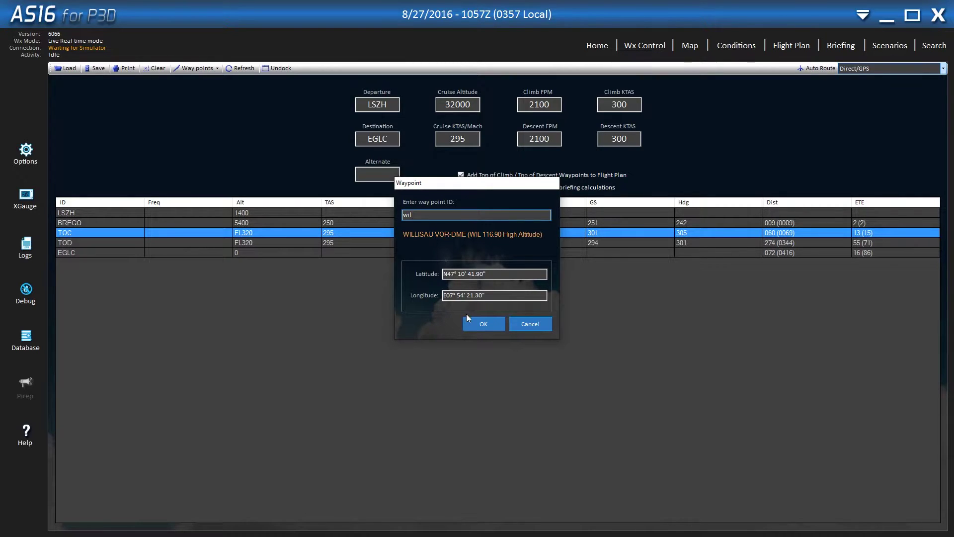
click(482, 324)
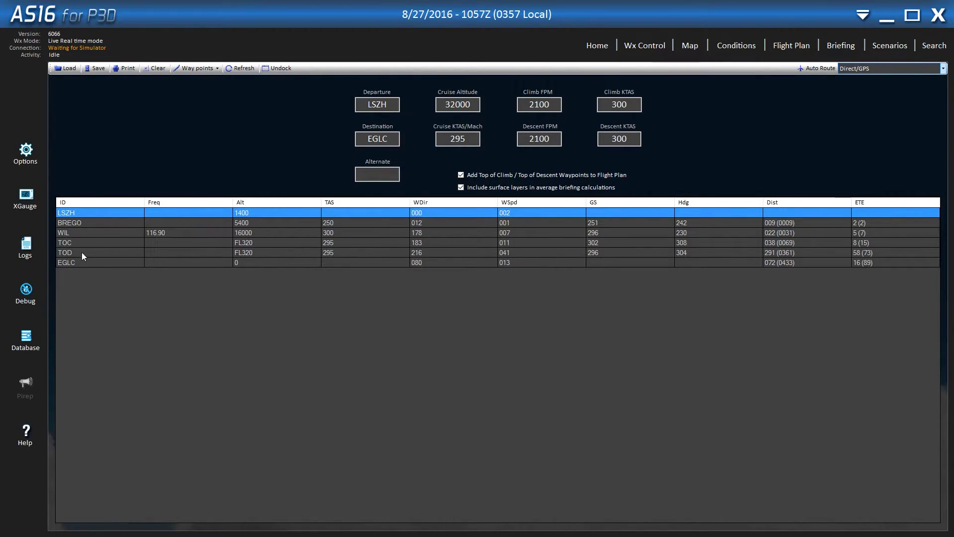
Step: Insert waypoint MIRGU into the route ahead of TOD
right_click(67, 243)
click(94, 251)
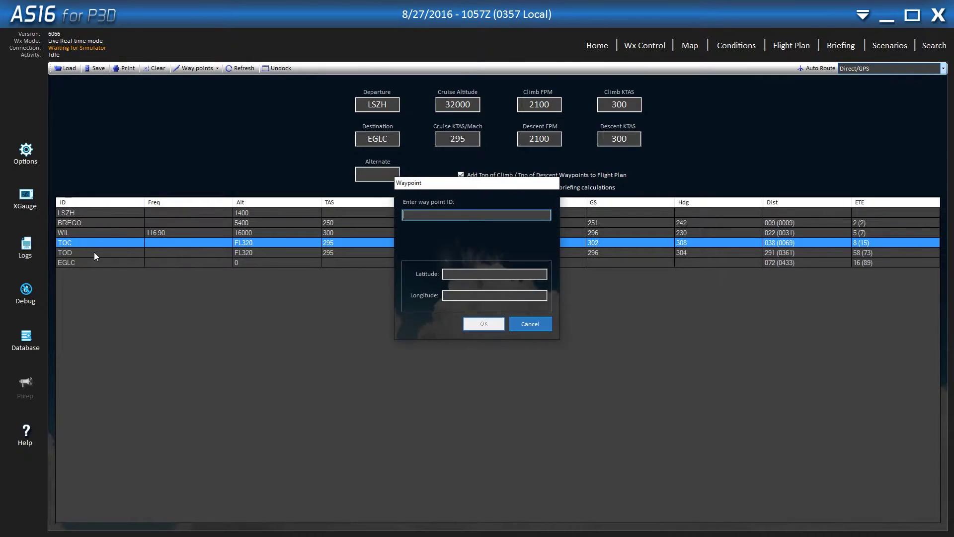
text(mi)
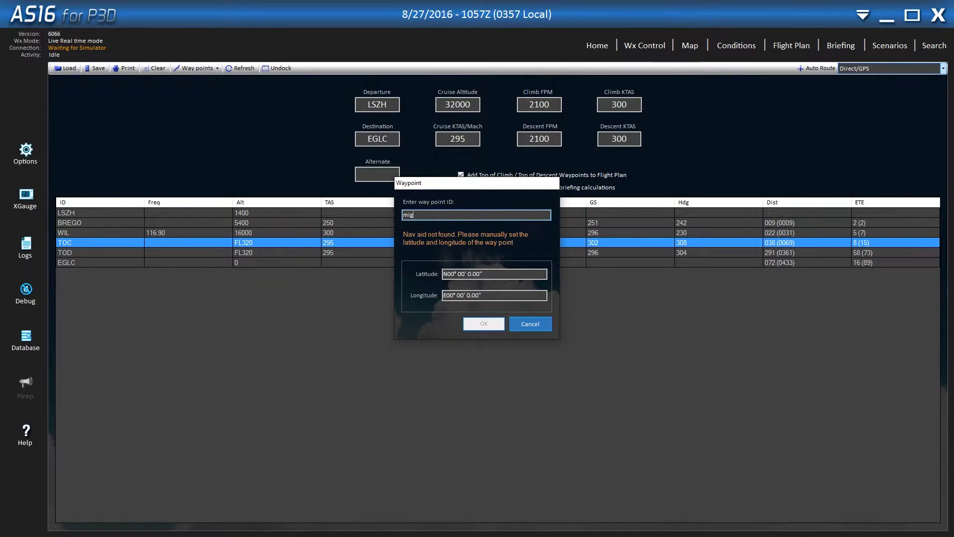
text(rgu)
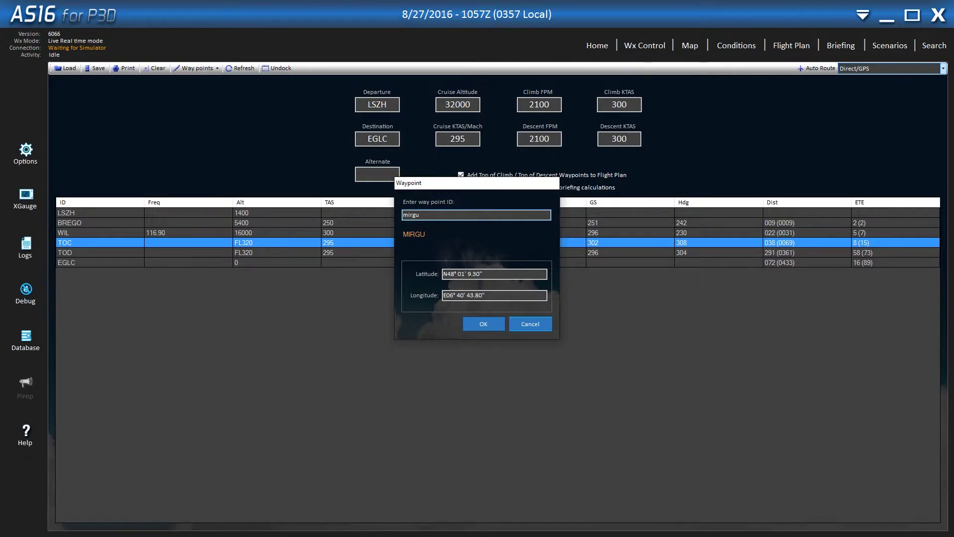
click(475, 323)
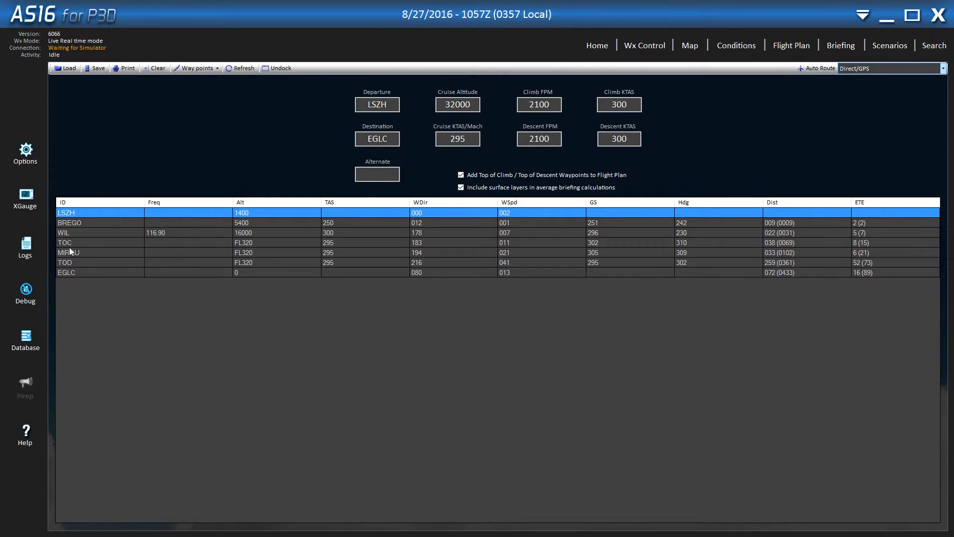
click(67, 264)
Step: Insert waypoints NAY and OBIVA before TOD in the route
right_click(68, 263)
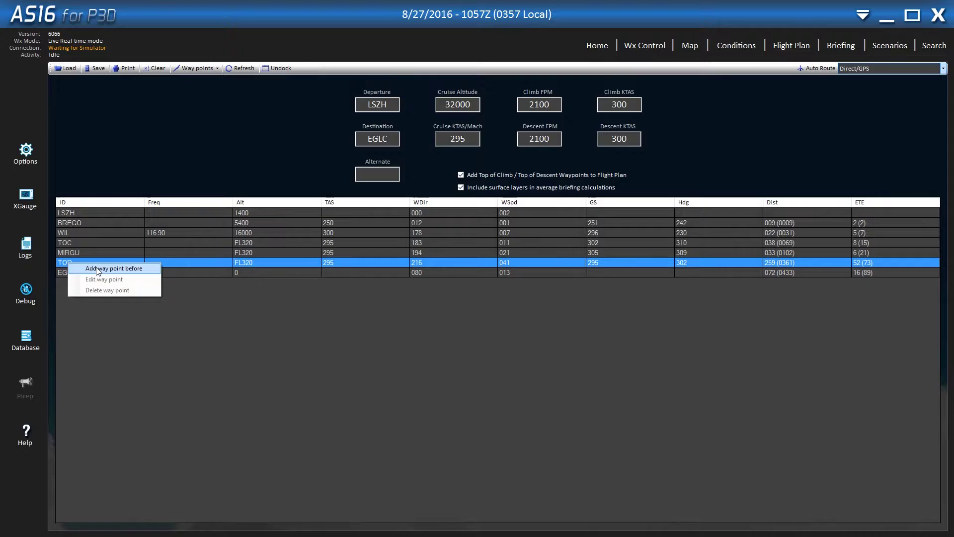
click(97, 269)
text(na)
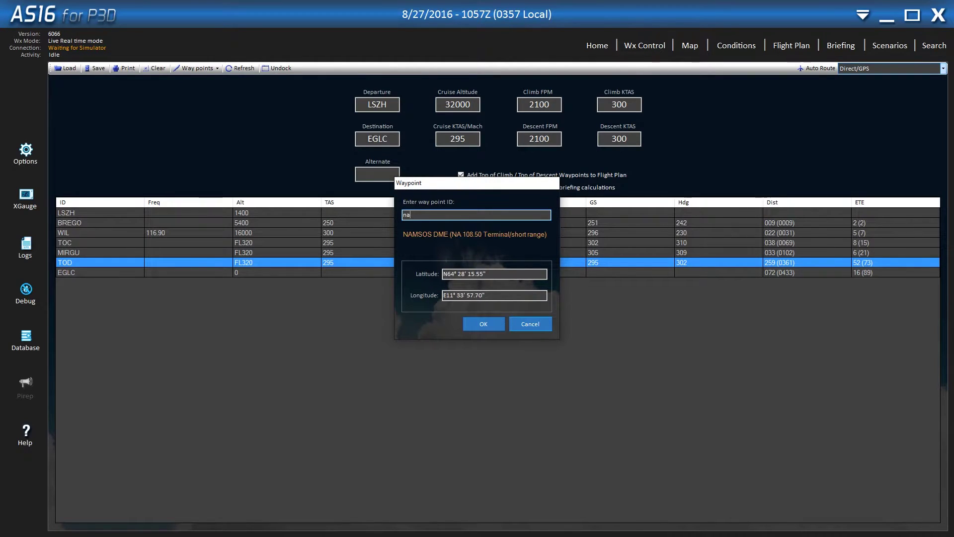
text(y)
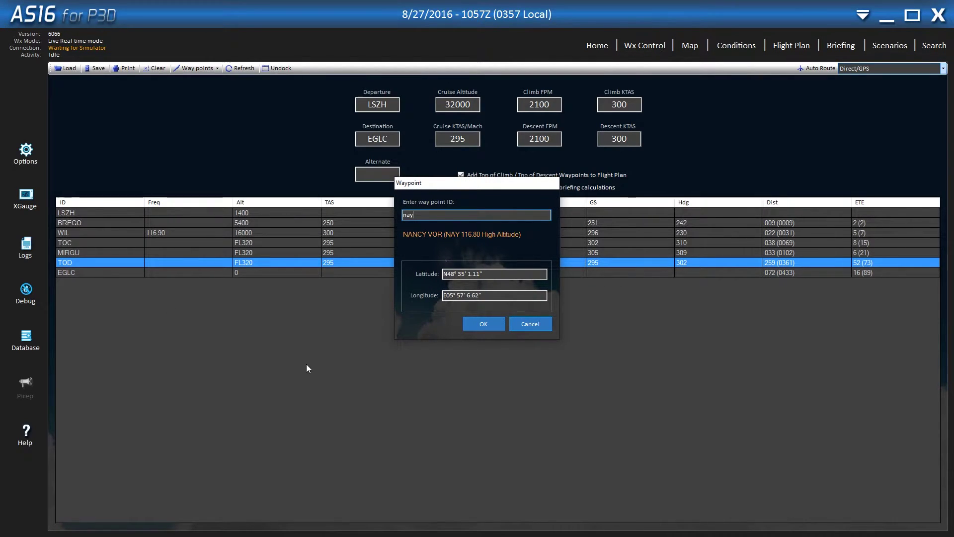
click(482, 324)
click(107, 270)
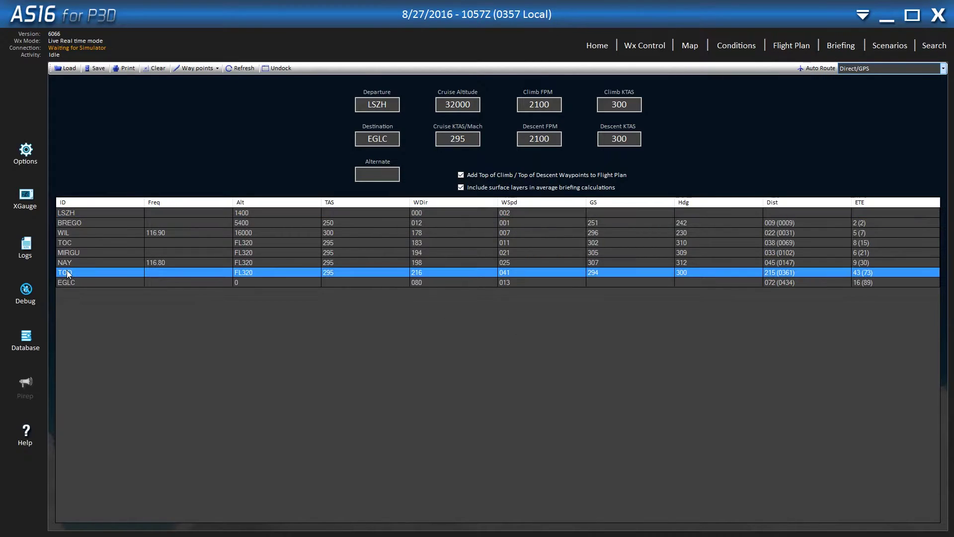
right_click(69, 275)
click(92, 279)
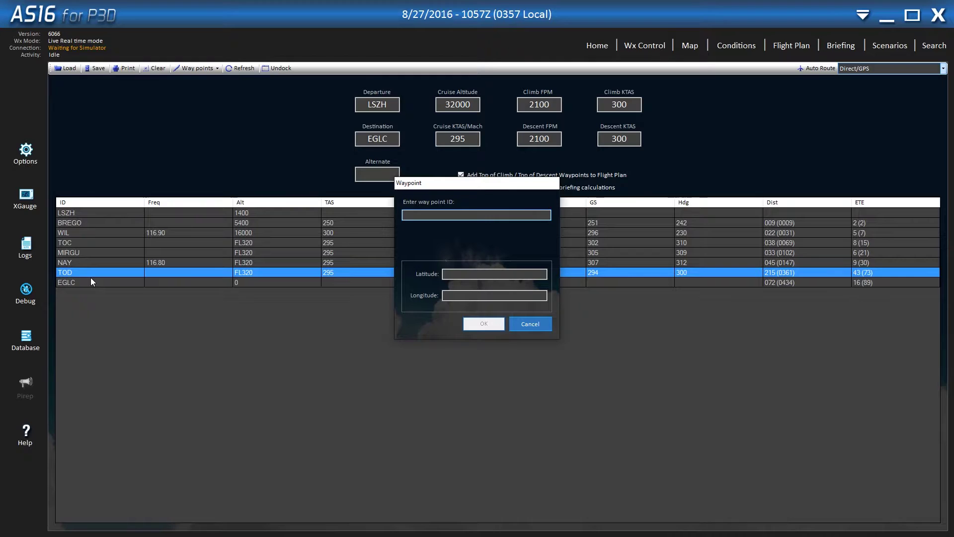
text(o)
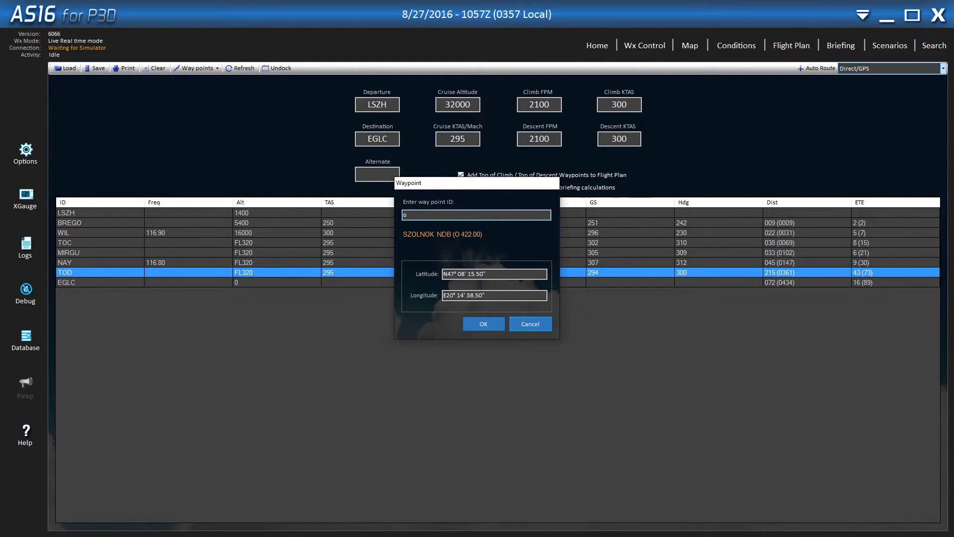
text(b)
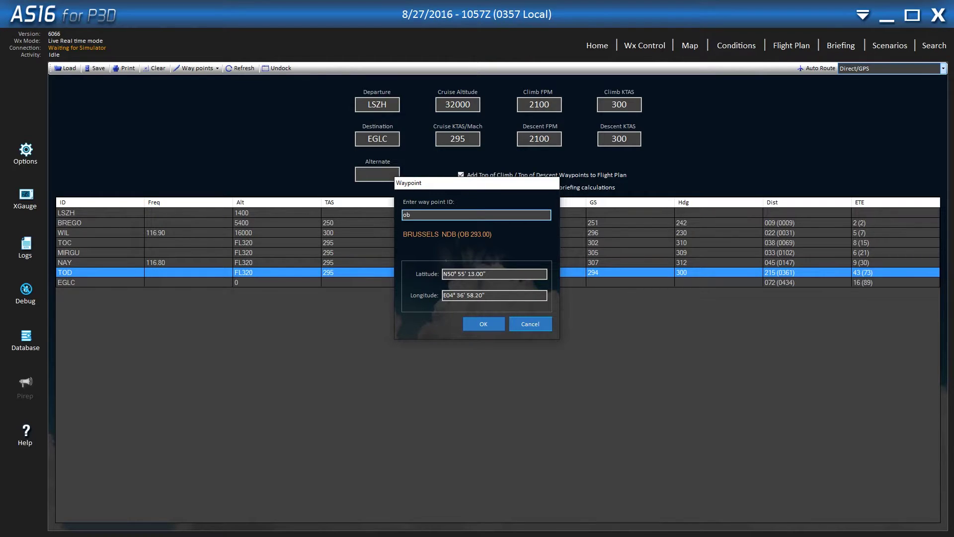
text(iva)
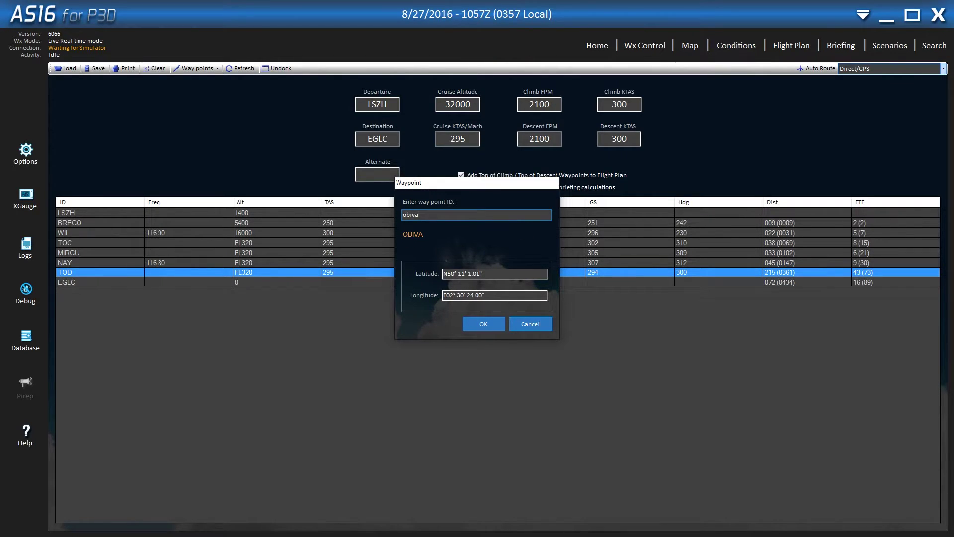
click(482, 322)
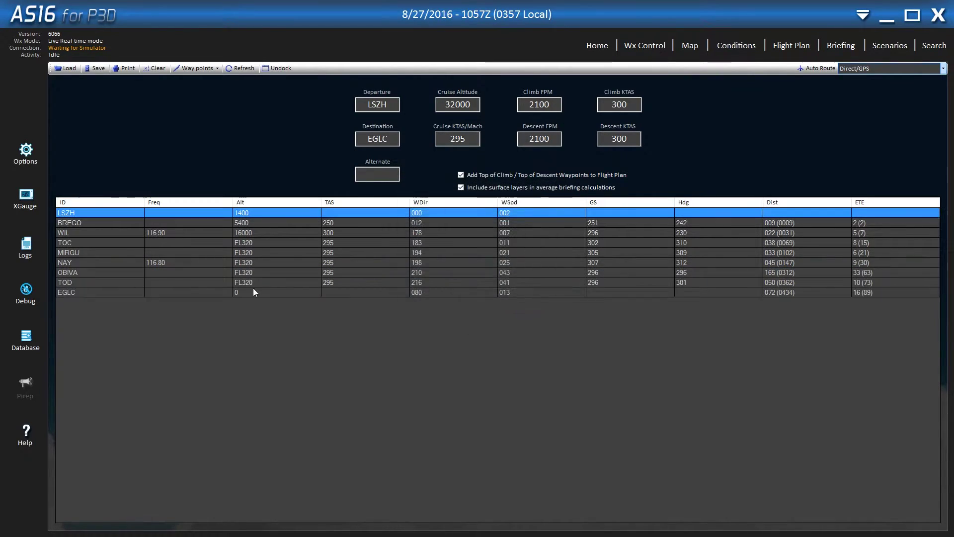
Step: Add waypoint PEVOL following TOD, ahead of EGLC
right_click(75, 281)
click(96, 285)
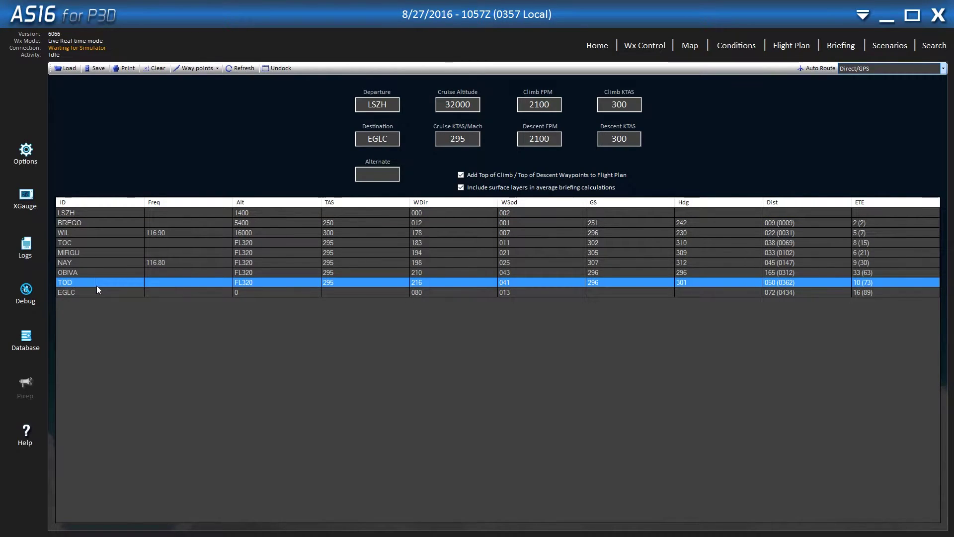
text(pev)
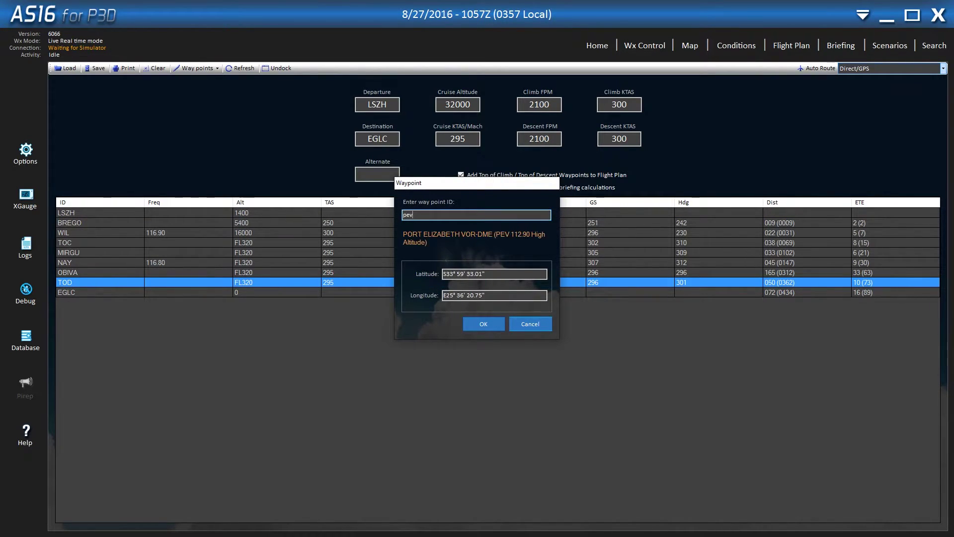
text(ol)
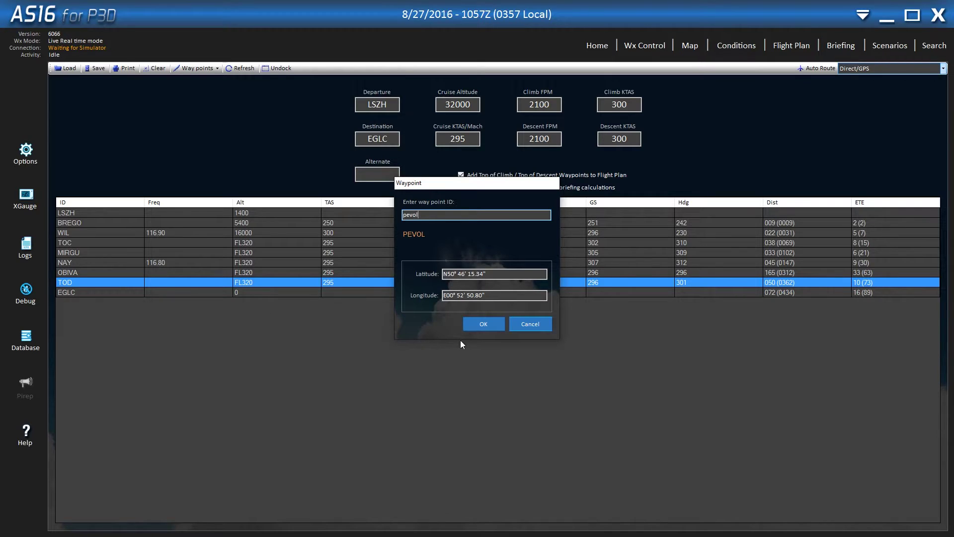
key(Return)
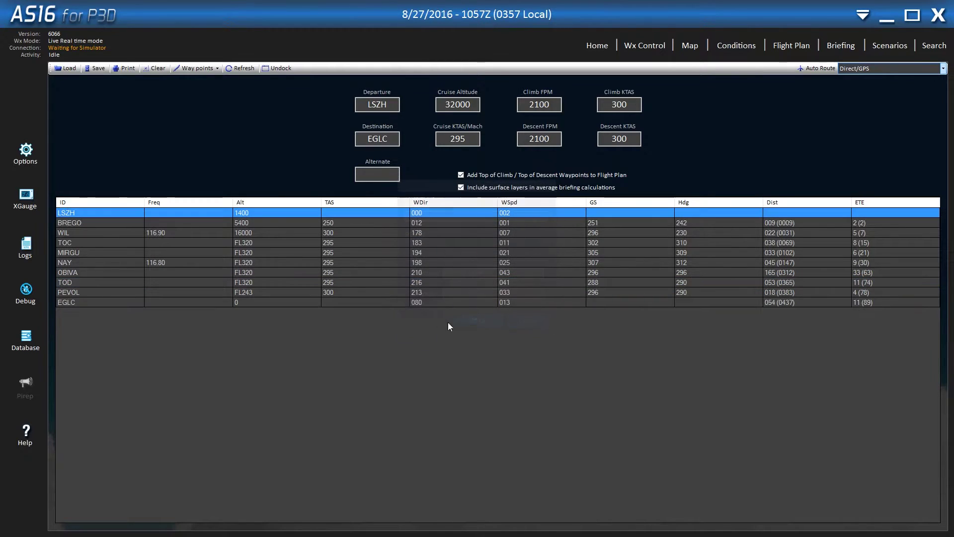
click(69, 301)
Step: Insert waypoints OCK and LLN32 before the EGLC destination
click(71, 292)
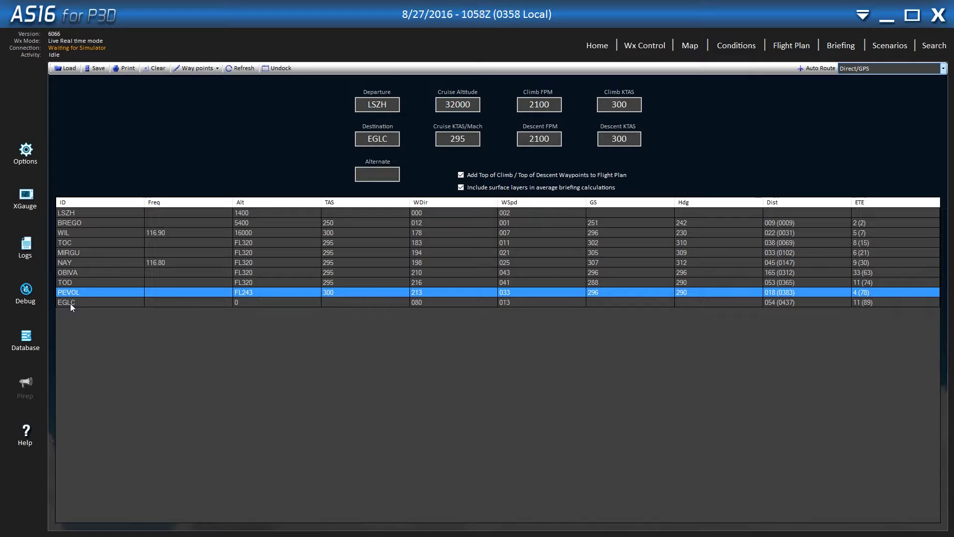
click(70, 303)
right_click(66, 305)
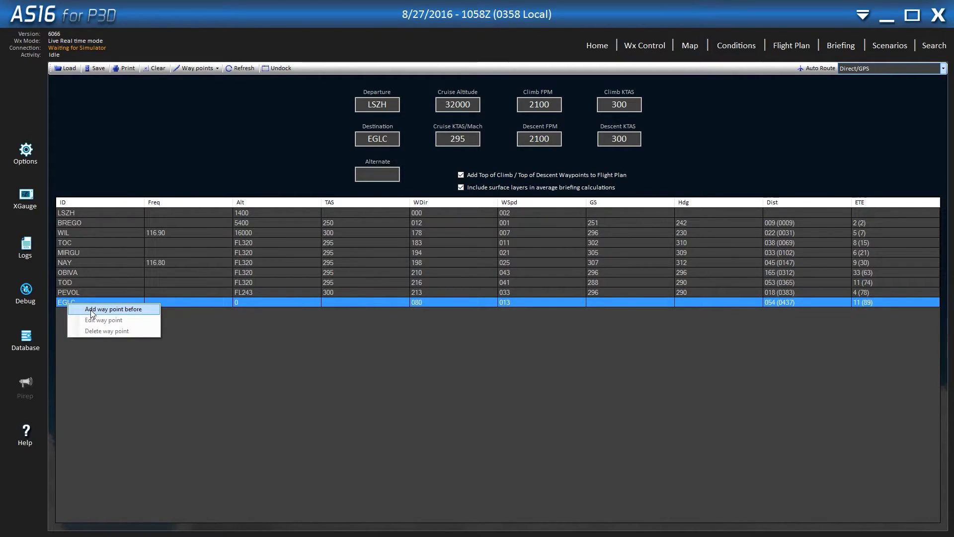
click(92, 310)
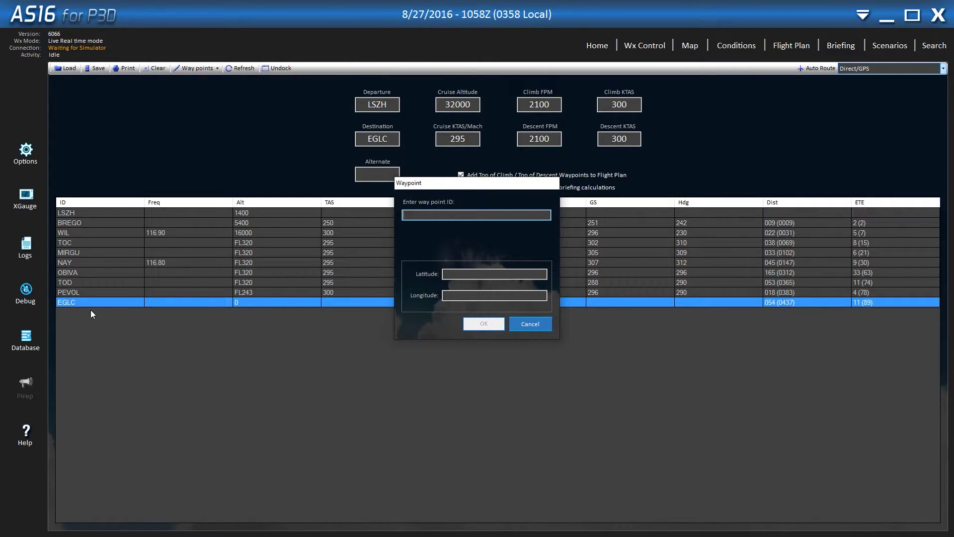
text(ock)
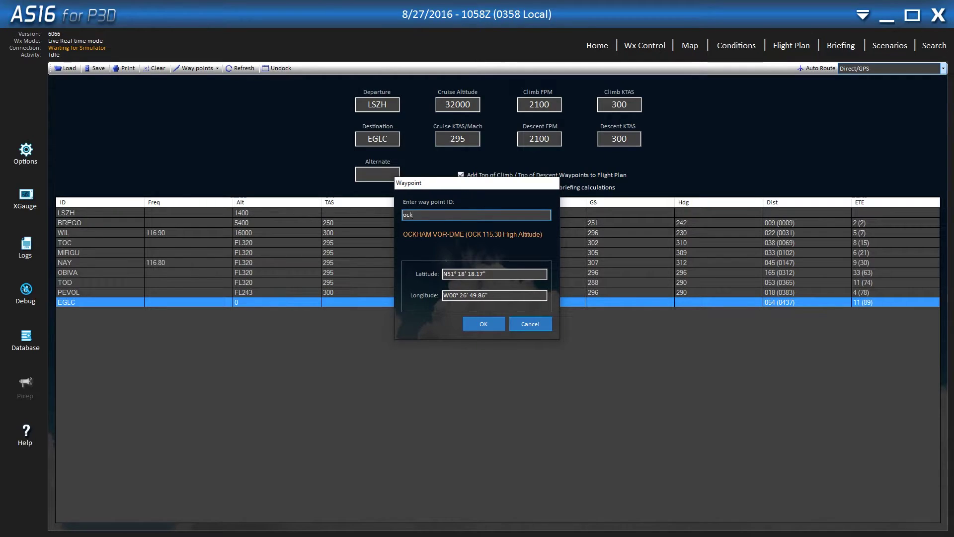
click(483, 323)
right_click(62, 312)
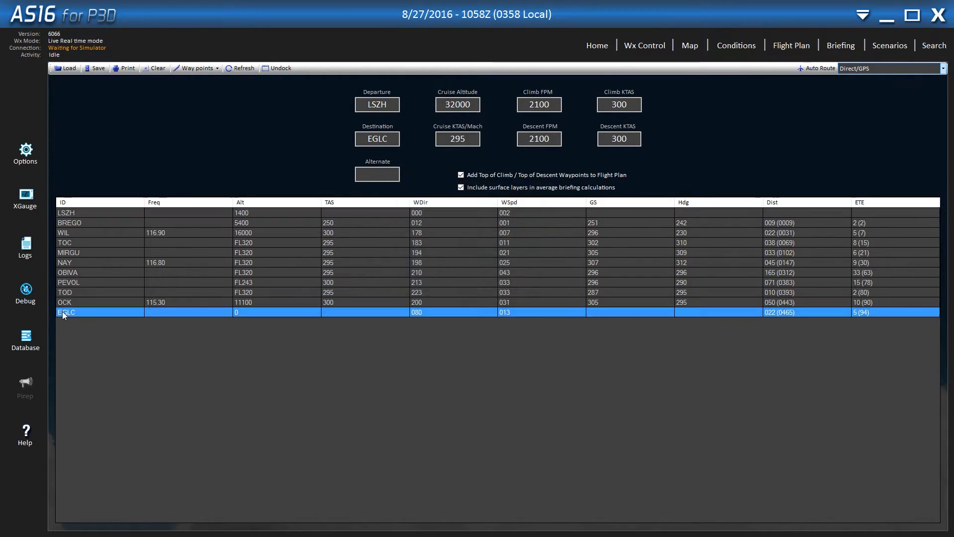
click(83, 318)
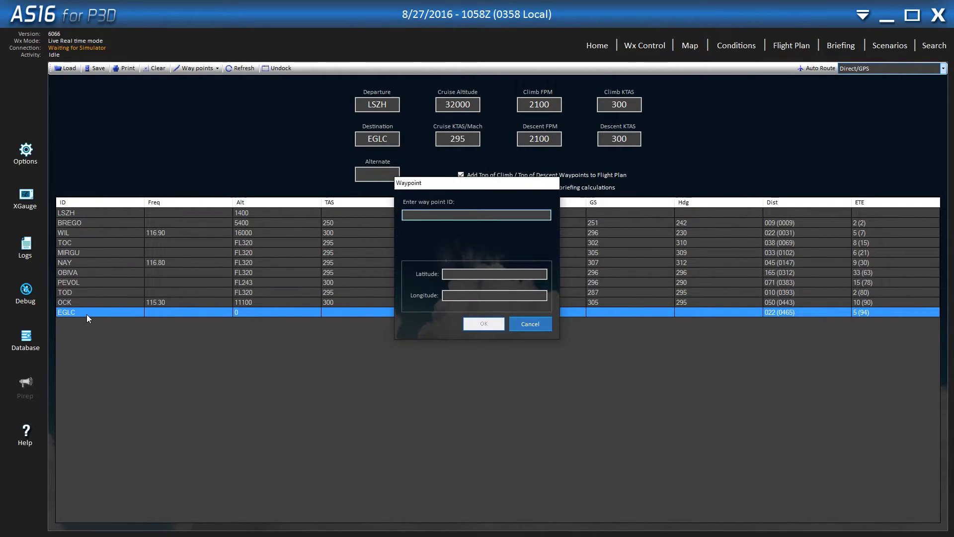
text(ll)
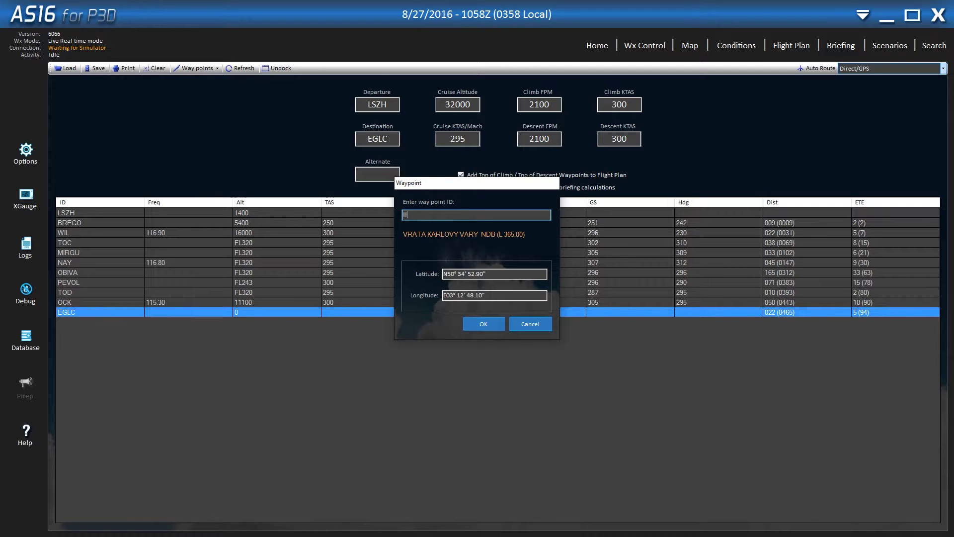
text(n32)
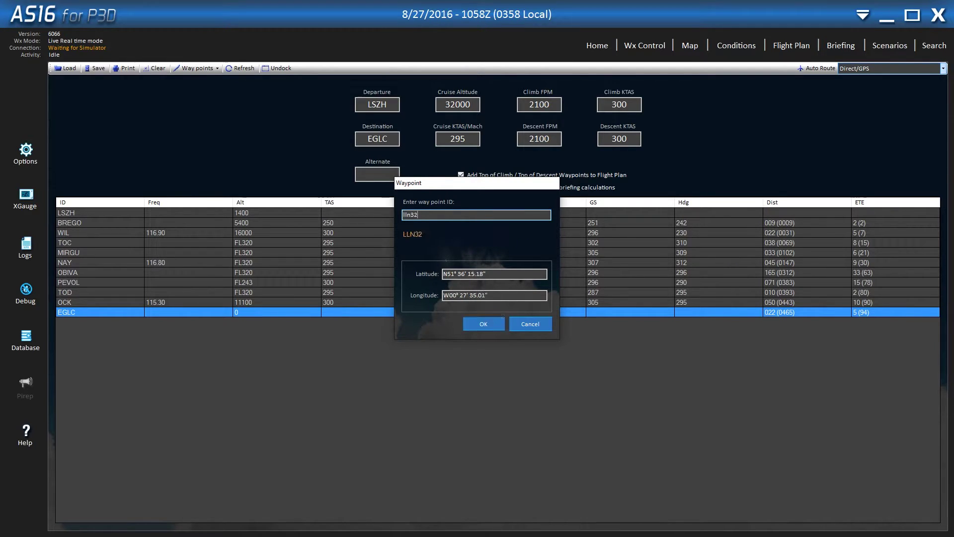
click(473, 326)
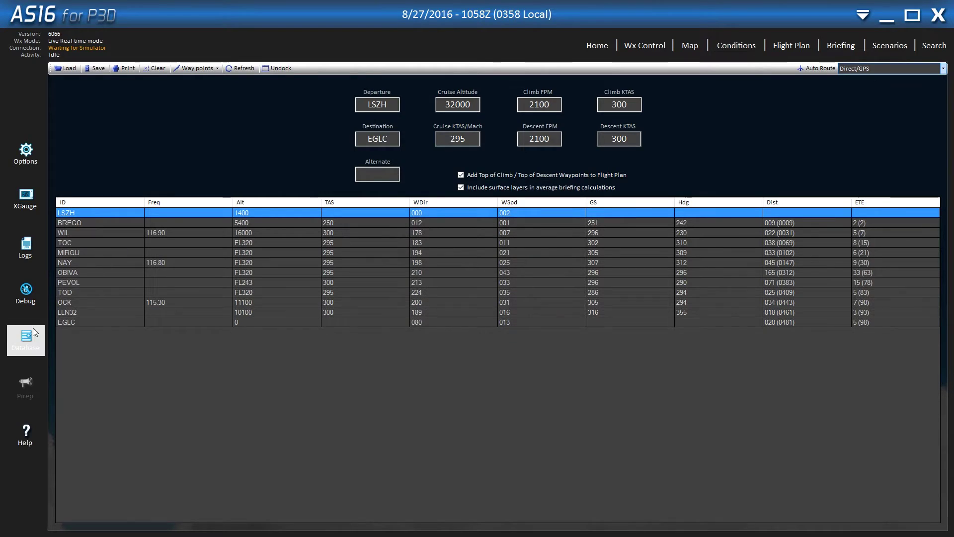
Step: Insert waypoints HOLBY and LCY before EGLC to complete the arrival
right_click(68, 325)
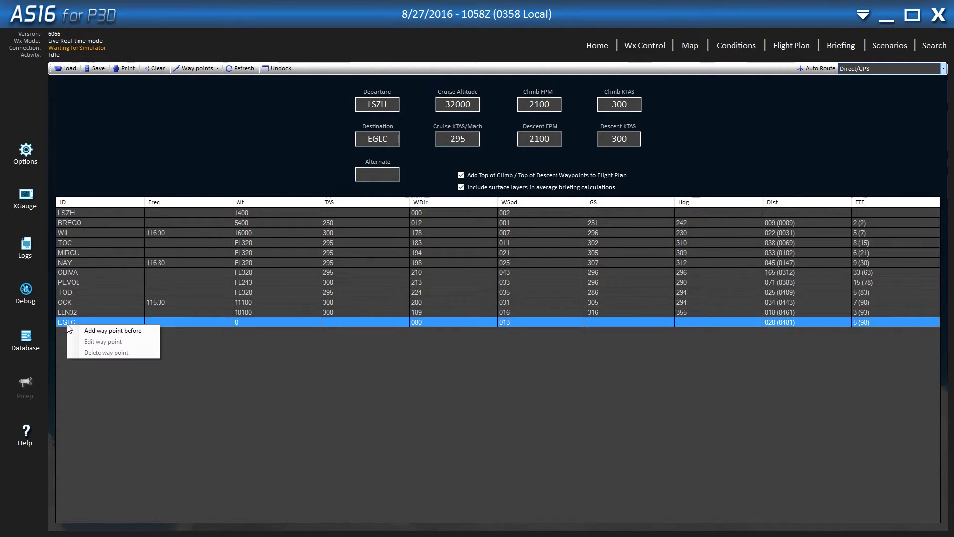
click(98, 331)
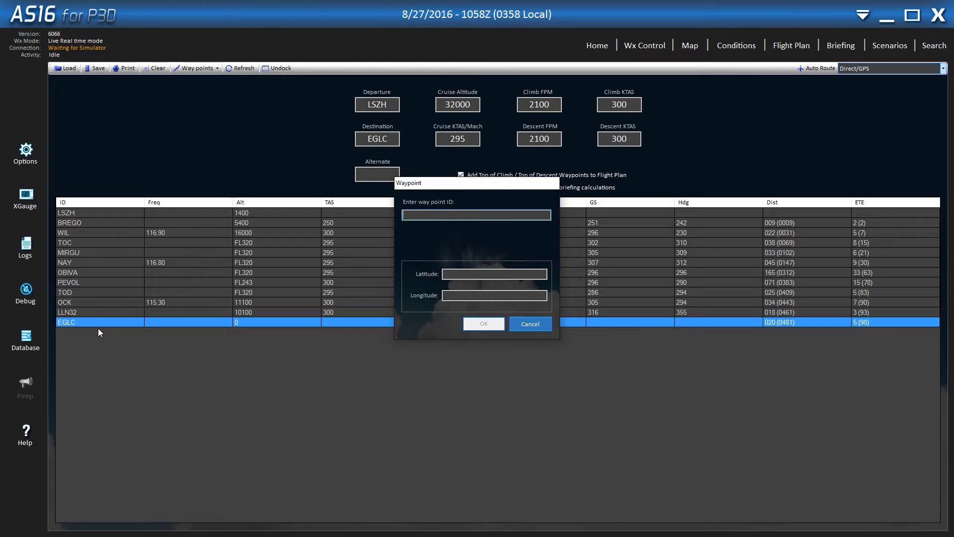
text(h)
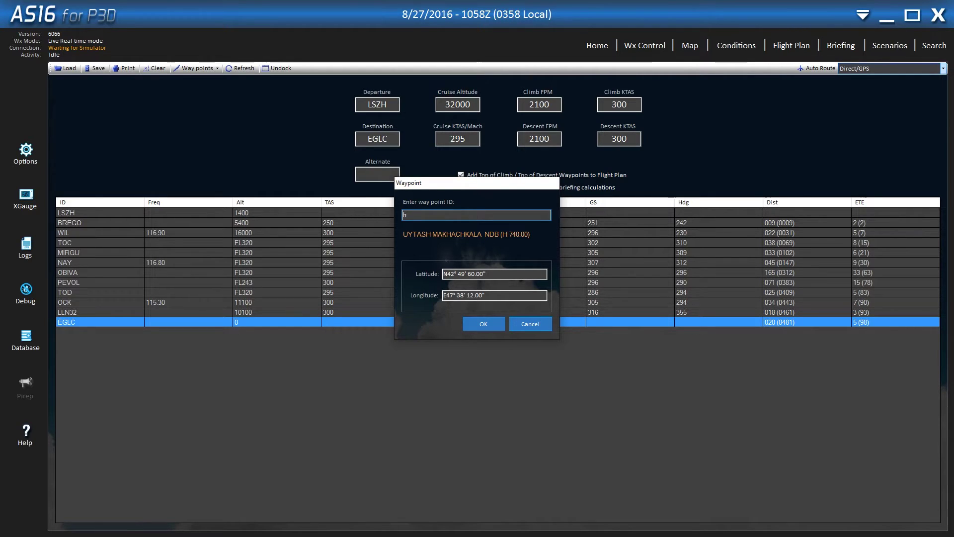
text(olby)
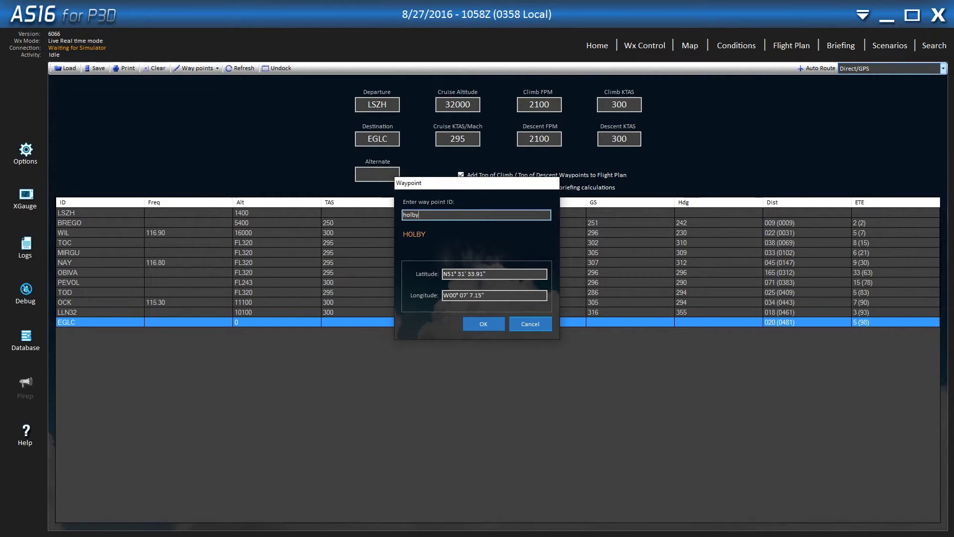
click(485, 324)
right_click(62, 332)
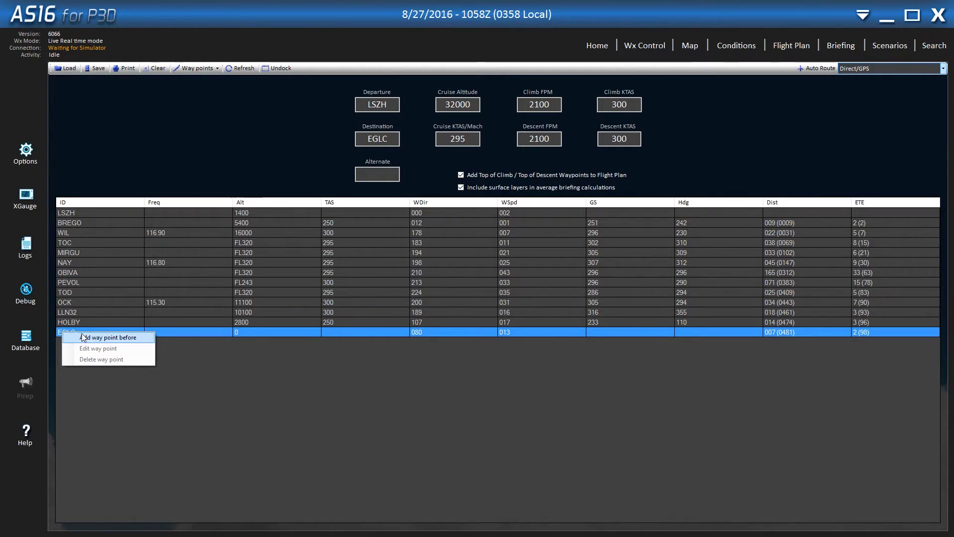
click(85, 338)
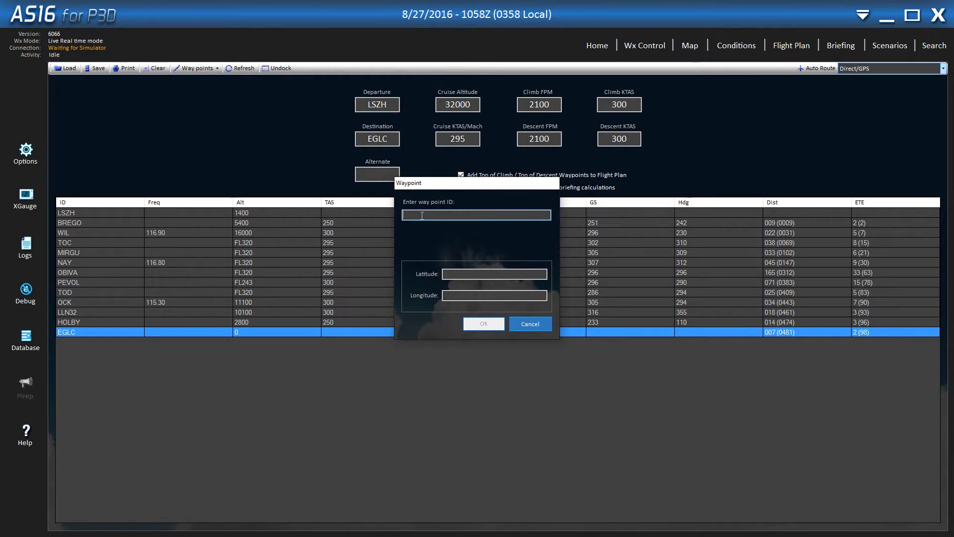
text(lcy)
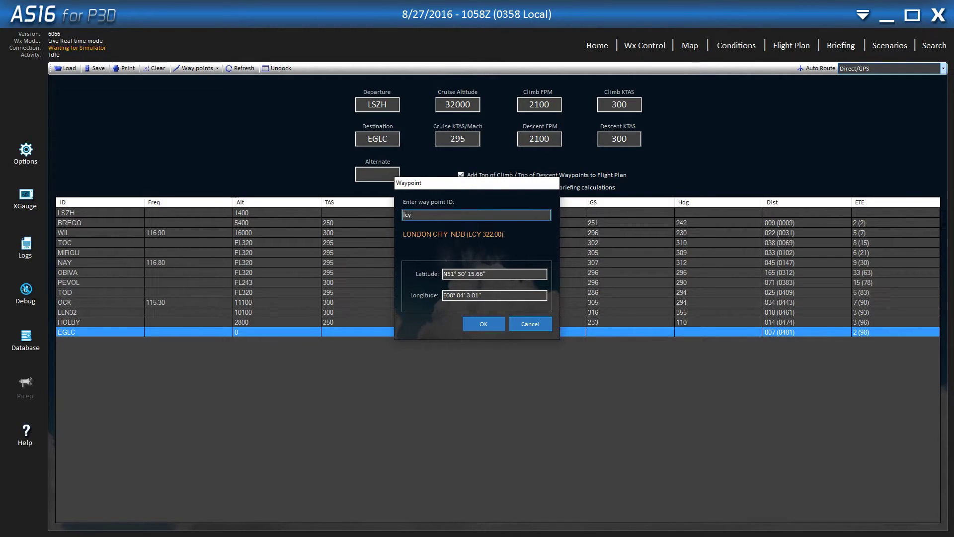
click(486, 323)
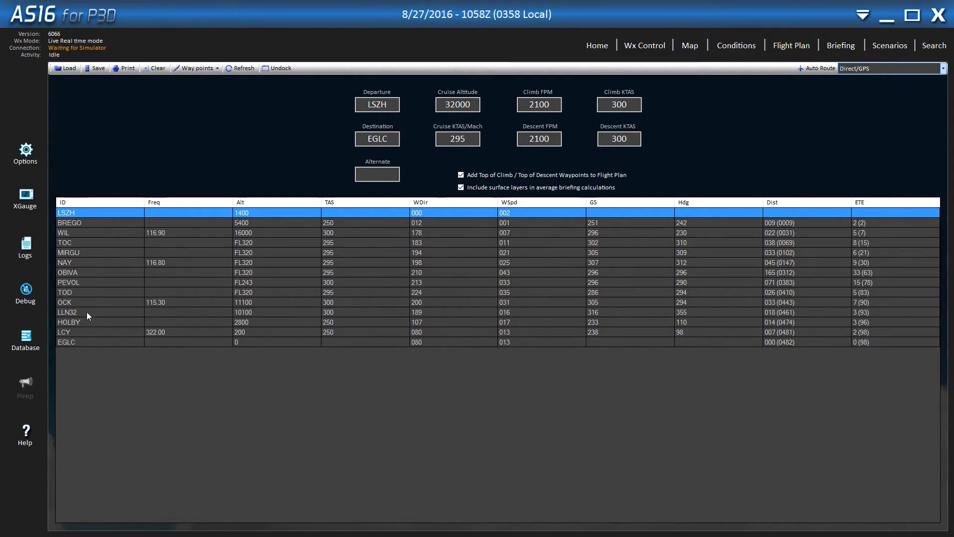
Step: Display the full LSZH–EGLC route on the weather map with the wind shear overlay on
click(691, 46)
scroll(398, 296, up, 1)
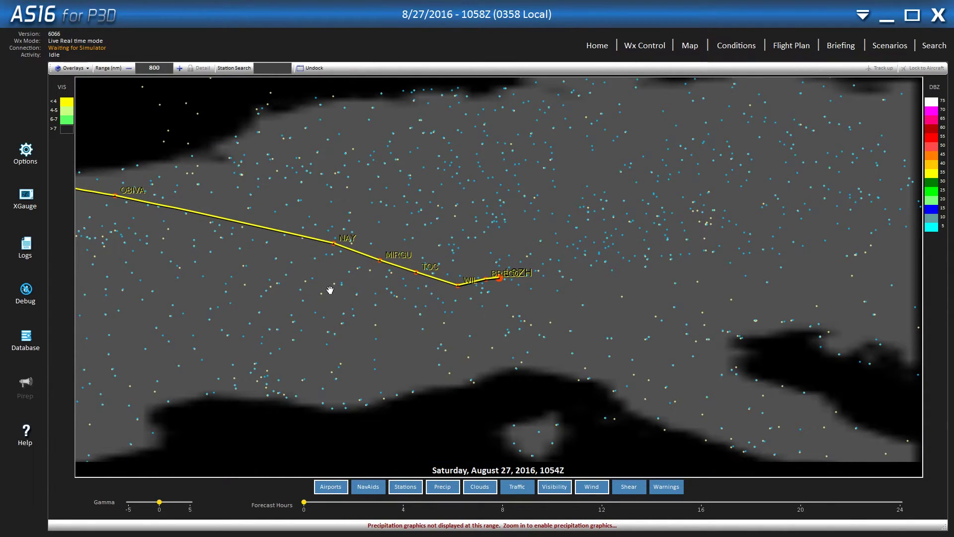
scroll(446, 290, down, 1)
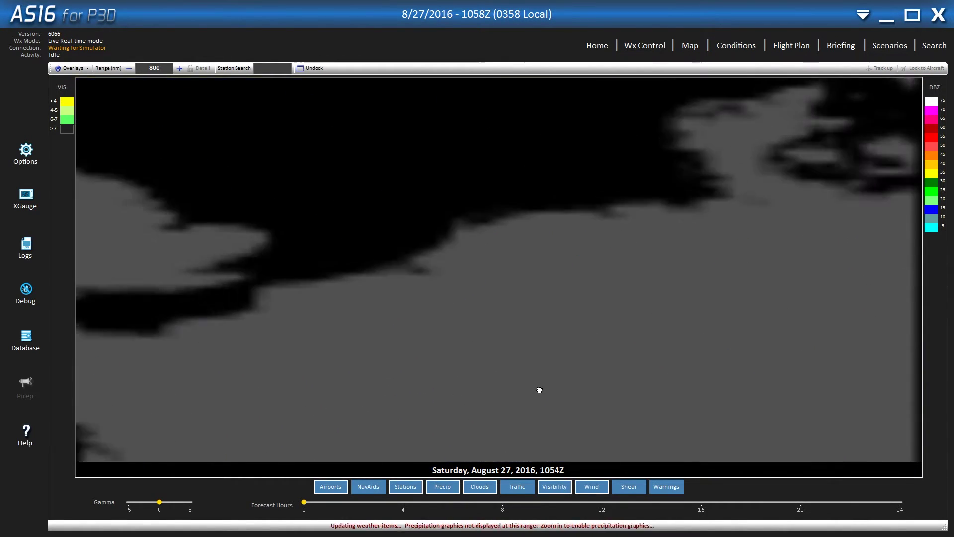
scroll(460, 336, up, 1)
scroll(581, 362, up, 2)
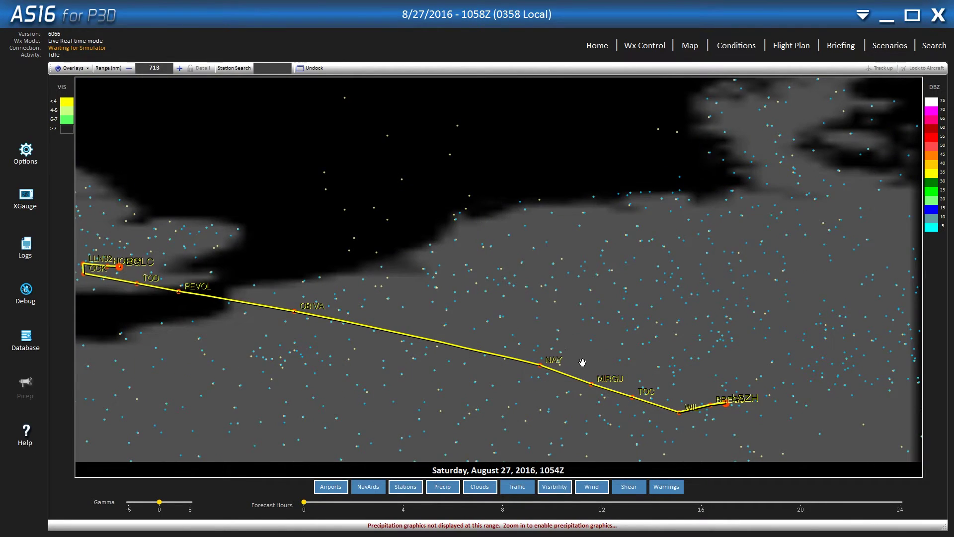
scroll(618, 377, up, 2)
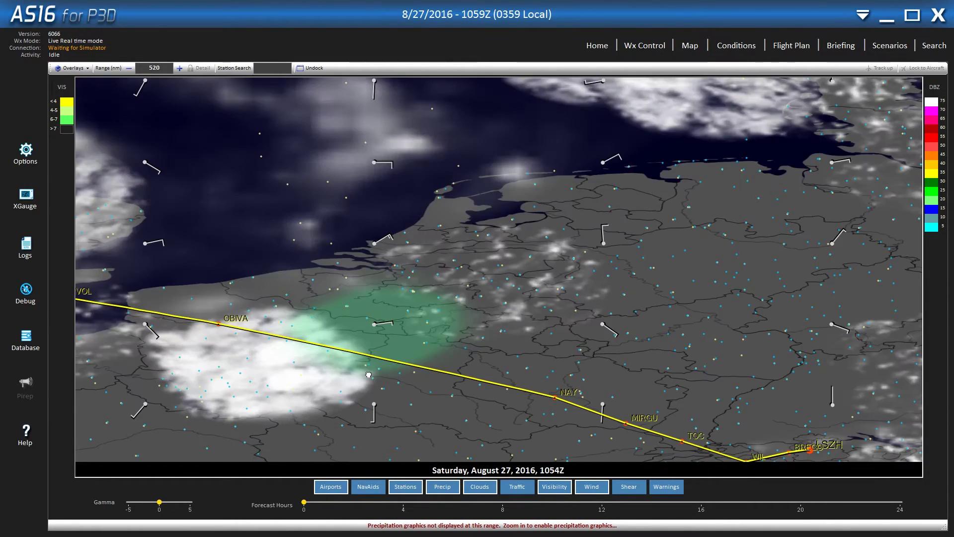
drag(390, 342, 530, 327)
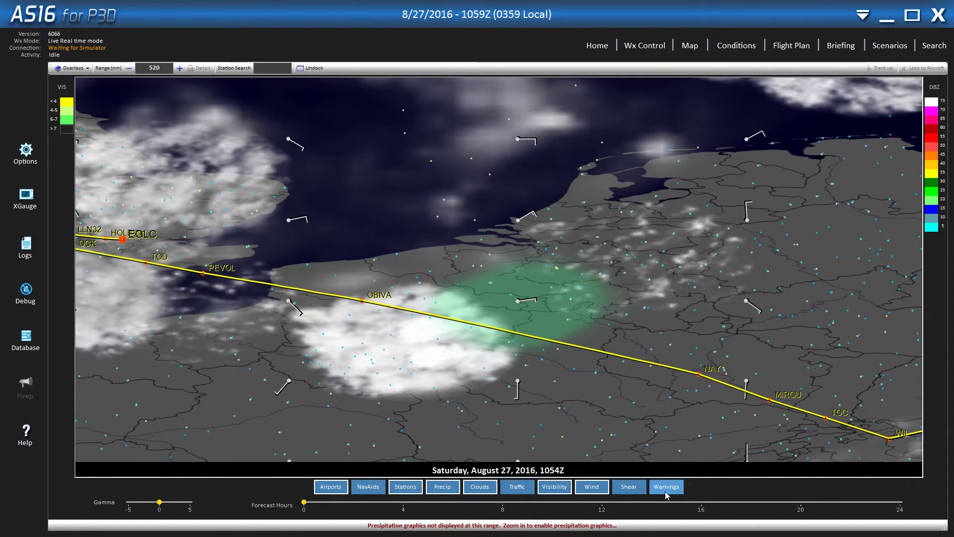
click(627, 491)
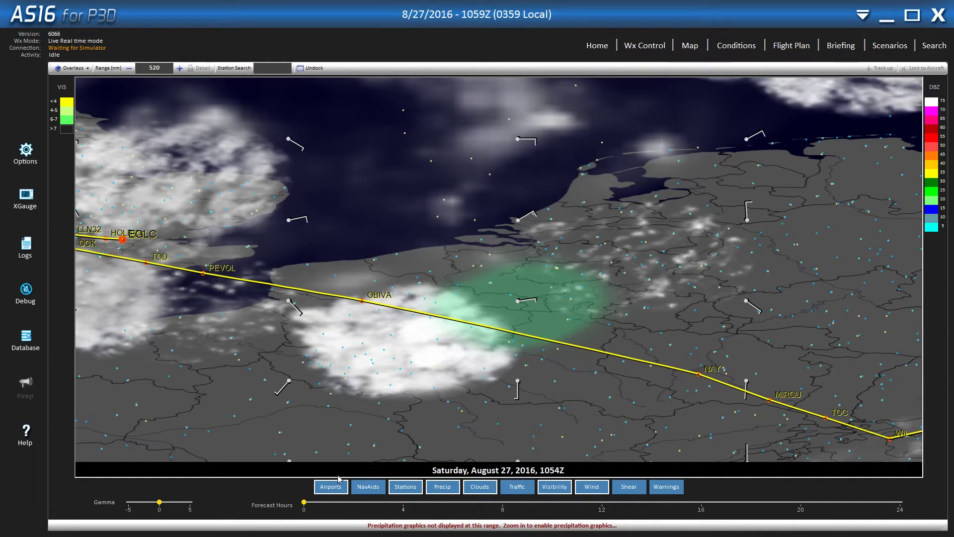
drag(496, 366, 636, 392)
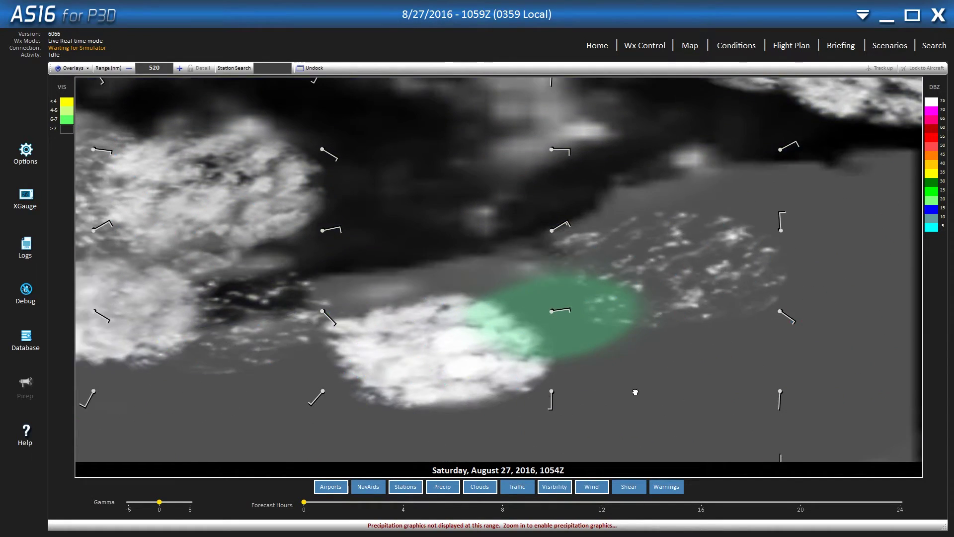
scroll(466, 318, up, 1)
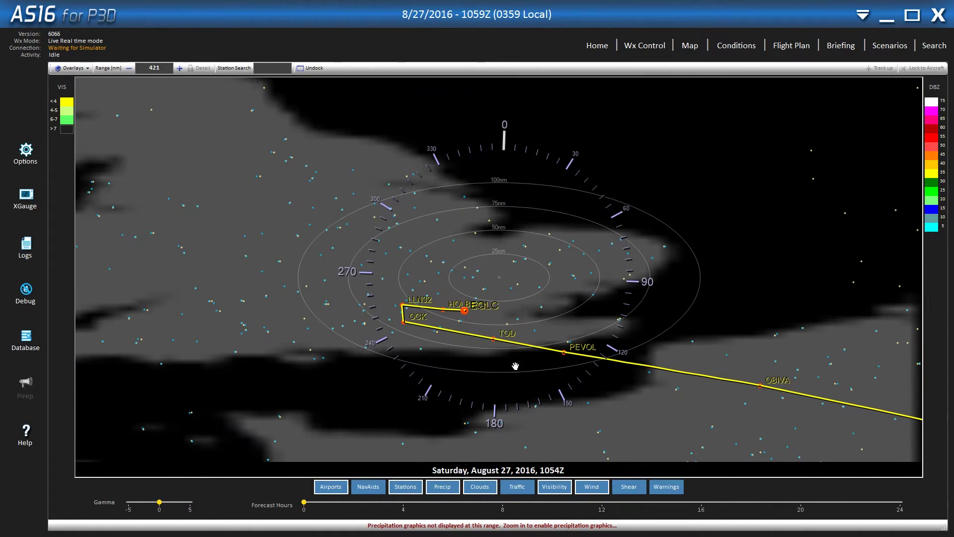
scroll(533, 341, down, 1)
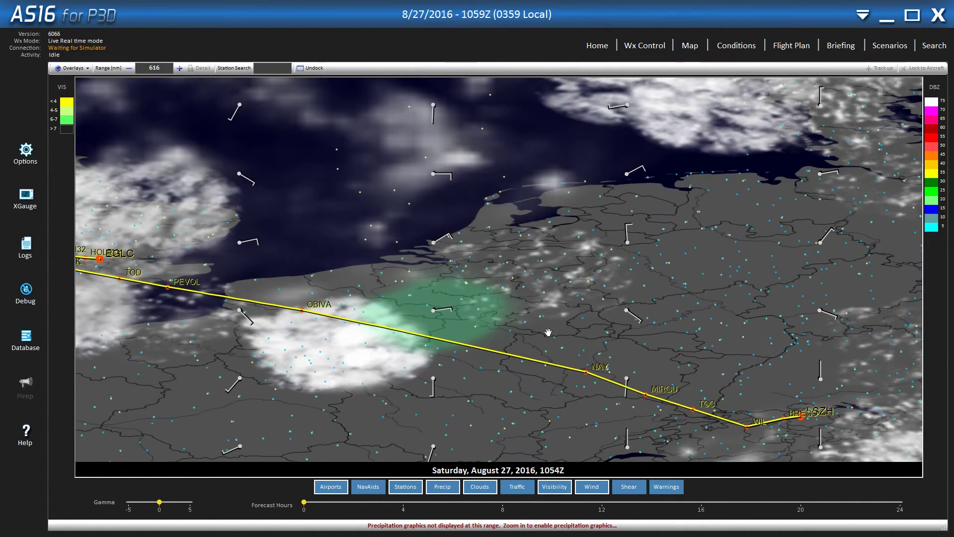
scroll(548, 333, down, 1)
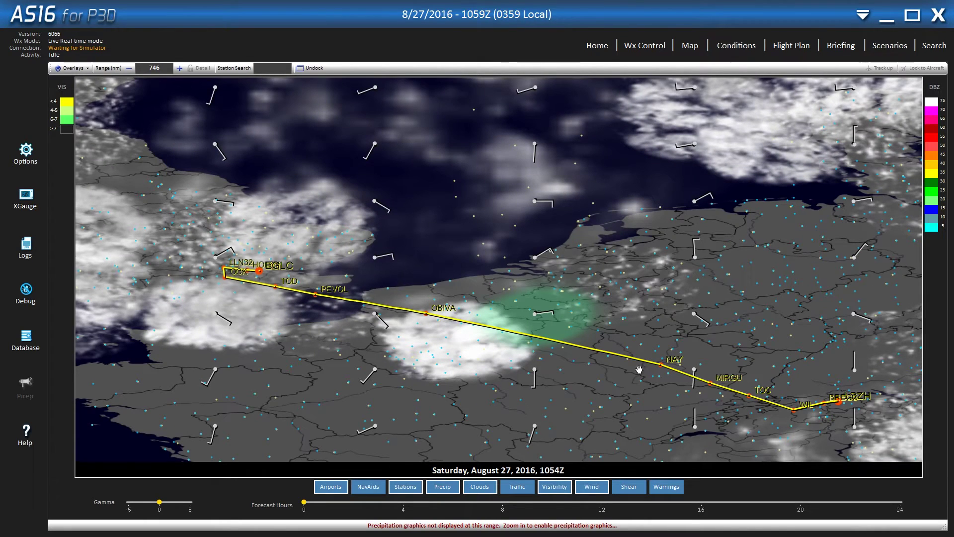
click(791, 48)
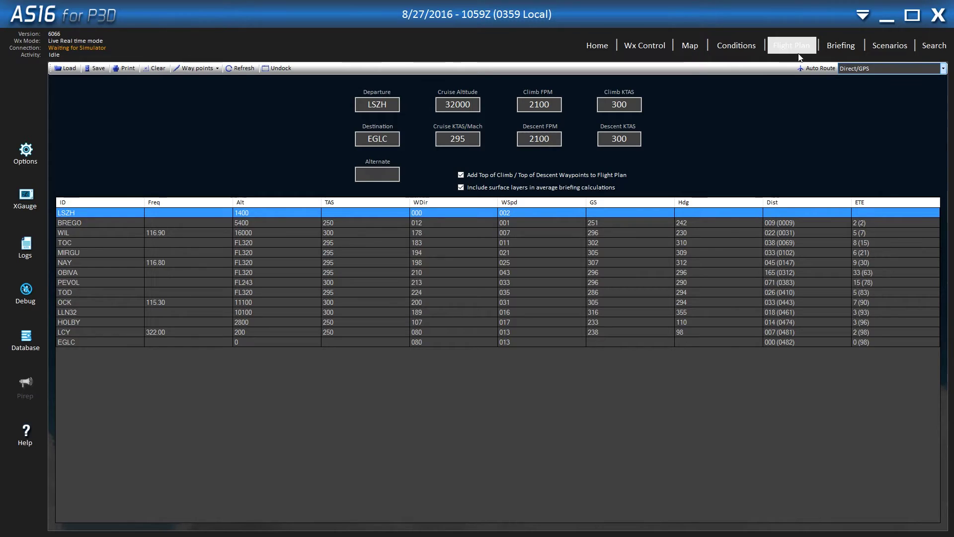
Step: Open the route's weather briefing and highlight average winds 194/14 and TOC temperature -38.17
click(840, 46)
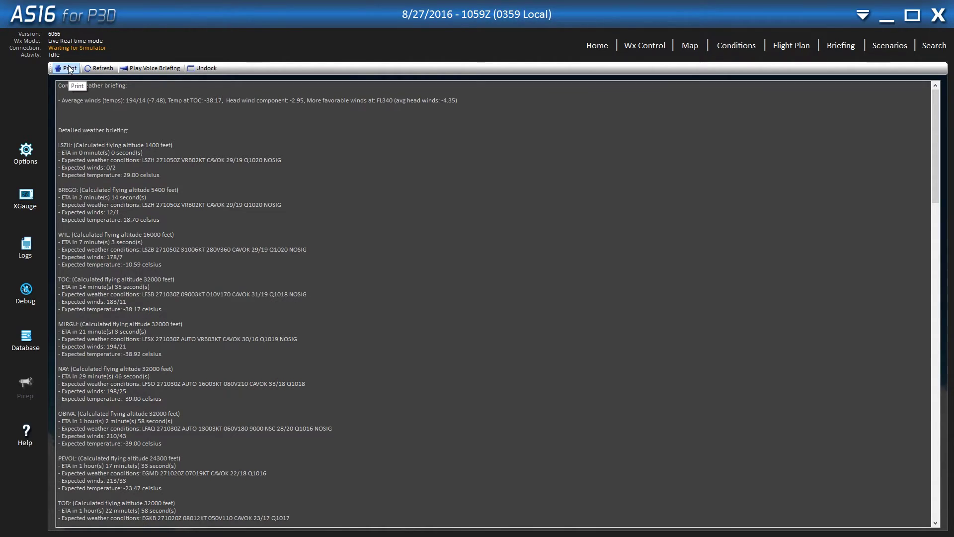
scroll(126, 150, down, 1)
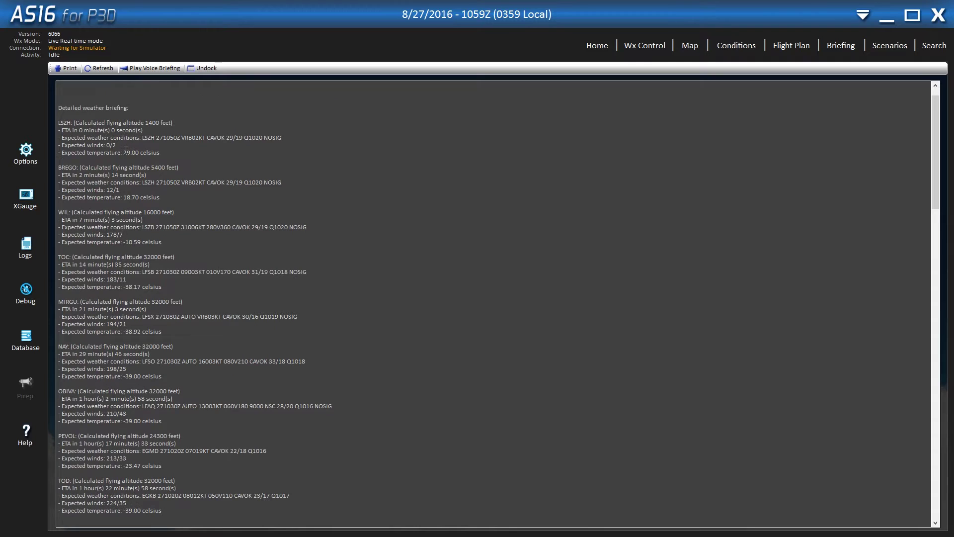
scroll(125, 150, down, 1)
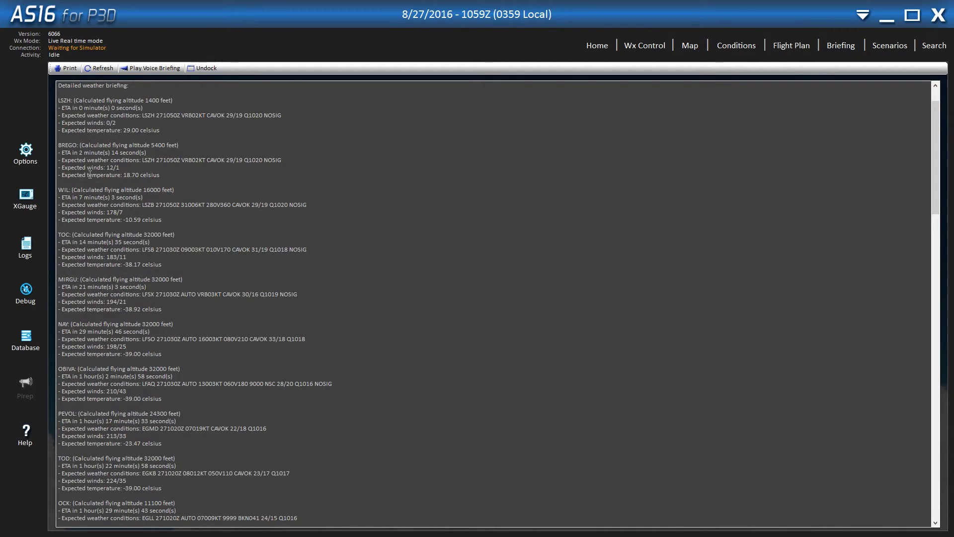
scroll(91, 169, down, 1)
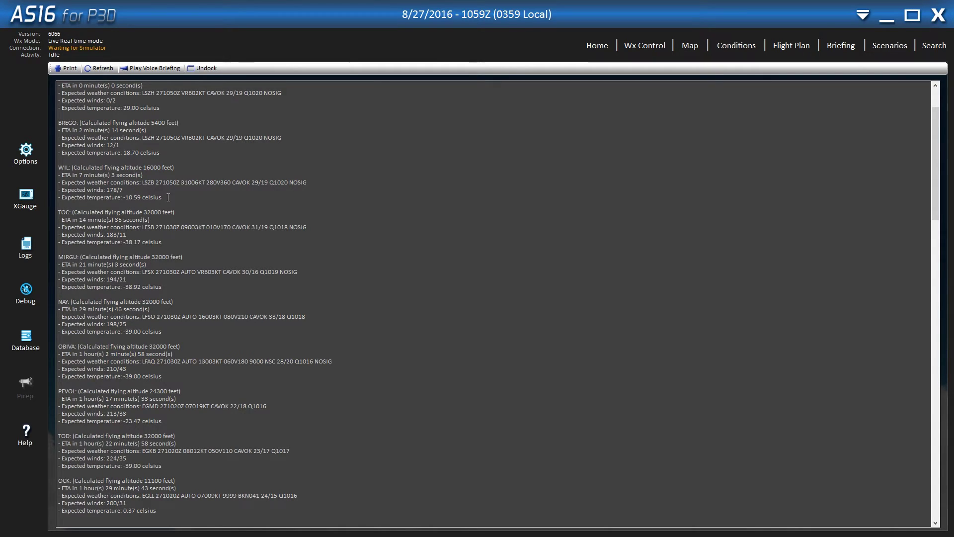
scroll(123, 198, down, 9)
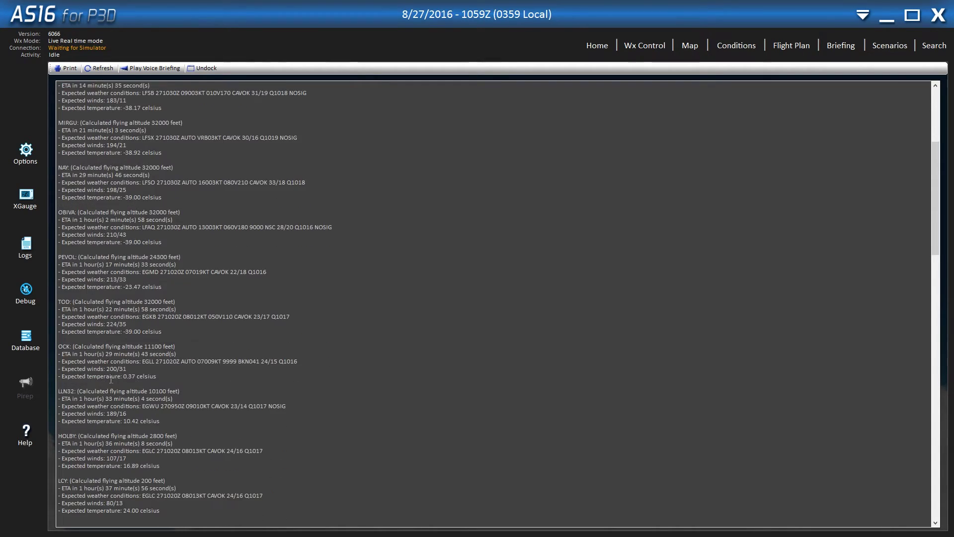
scroll(116, 378, up, 12)
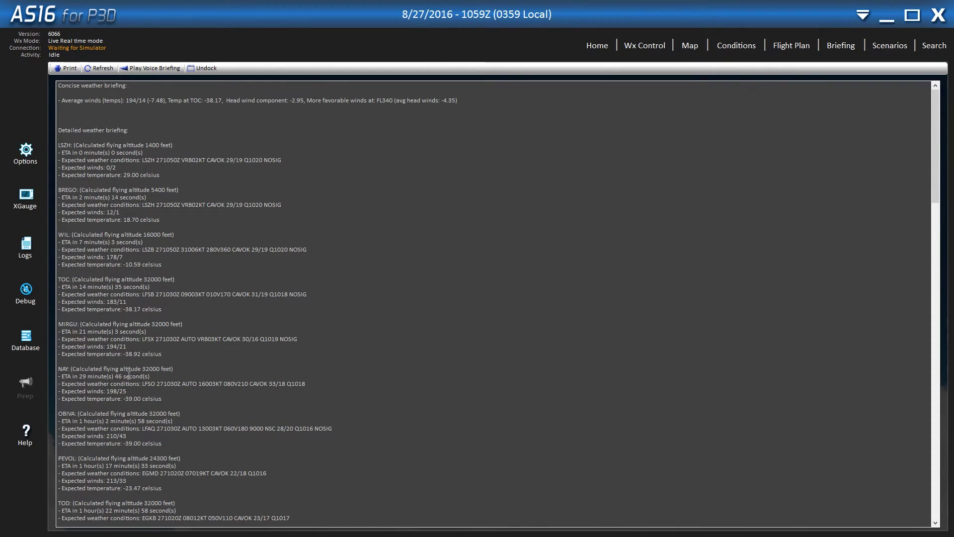
drag(457, 100, 296, 101)
click(442, 101)
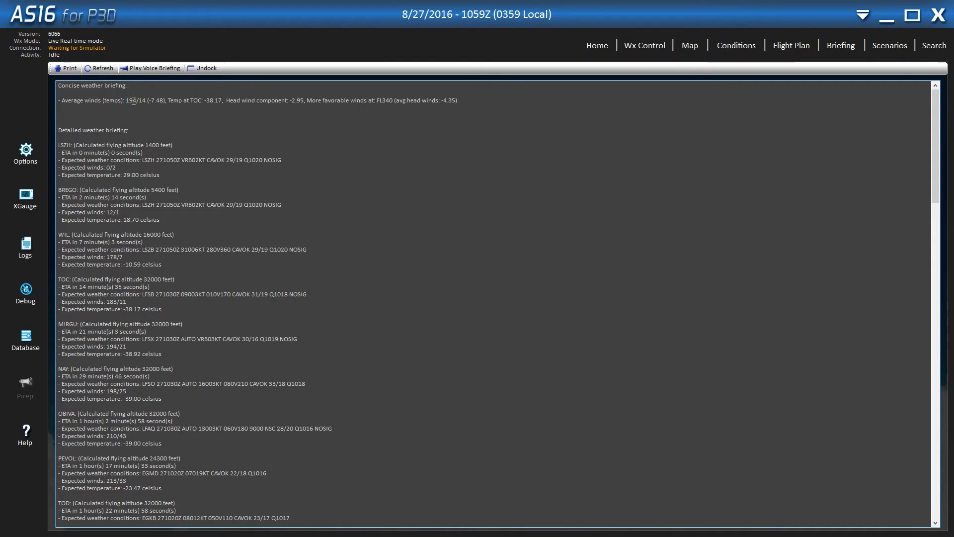
drag(126, 101, 223, 99)
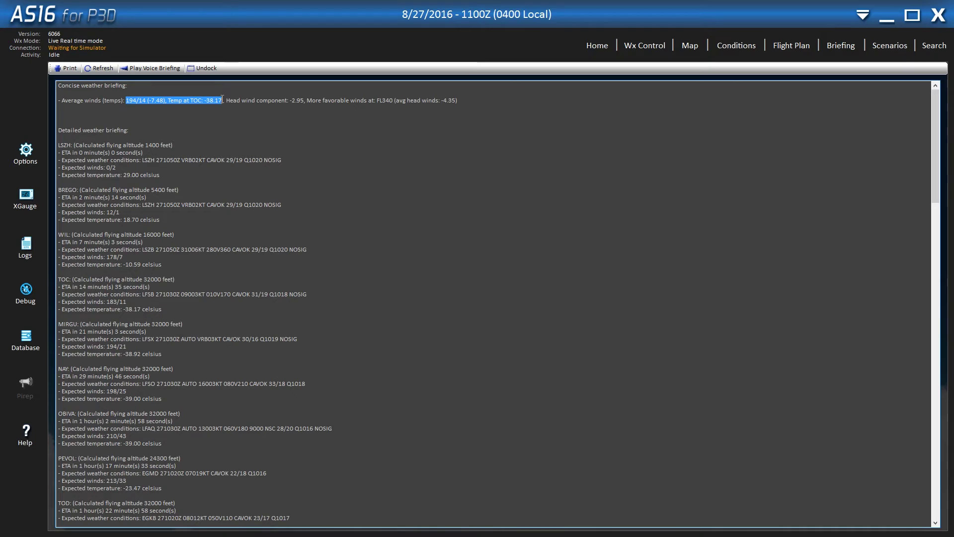
Step: Review the rest of the briefing, then return to the Home page with favourite METARs and news
scroll(166, 140, down, 18)
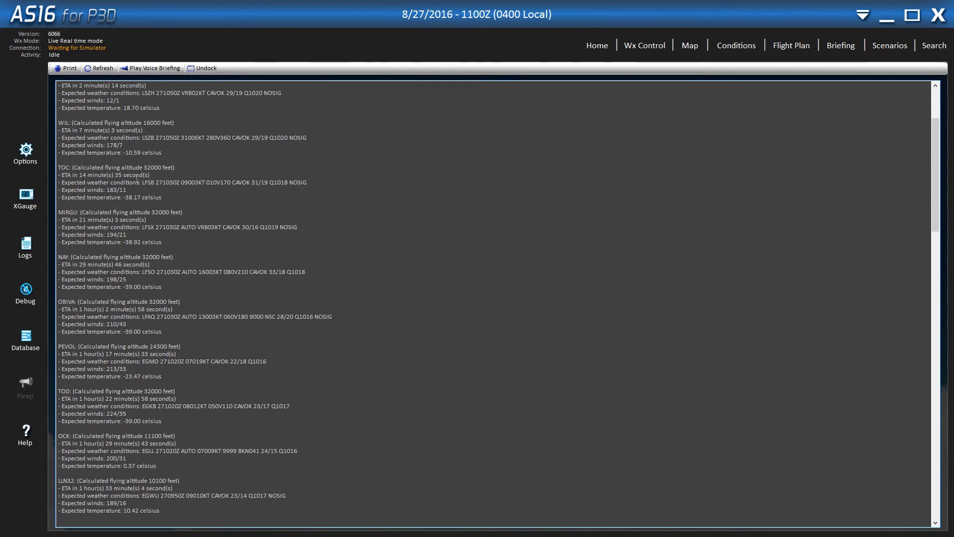
scroll(148, 212, down, 15)
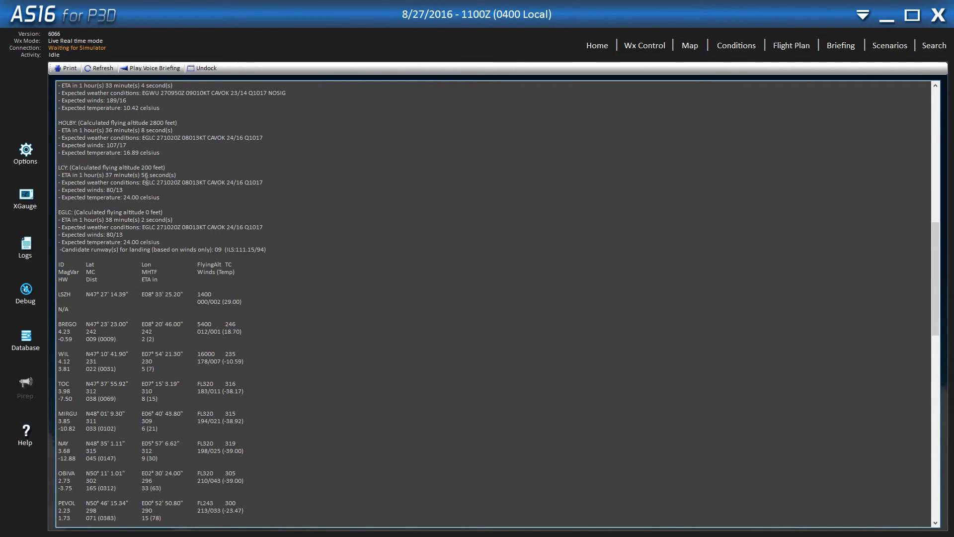
scroll(158, 201, up, 15)
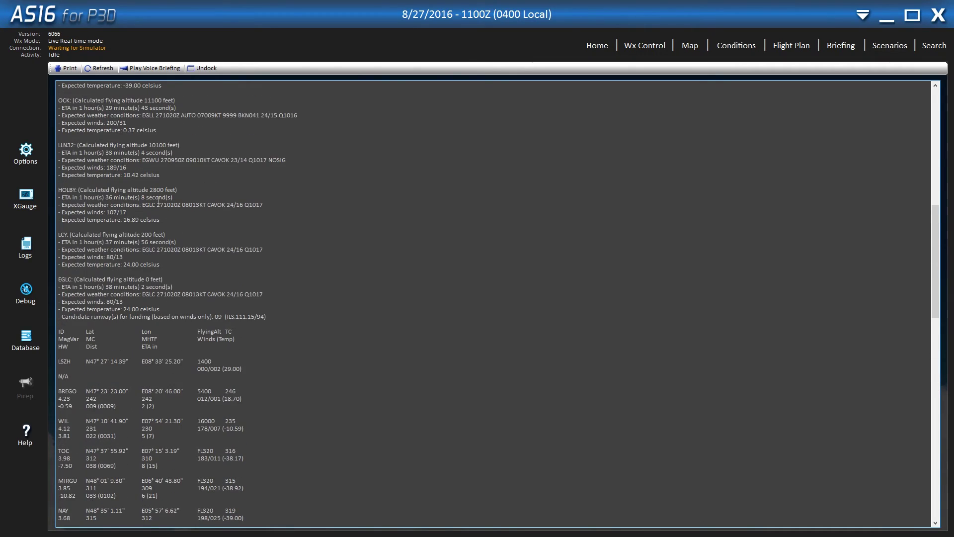
scroll(158, 197, up, 4)
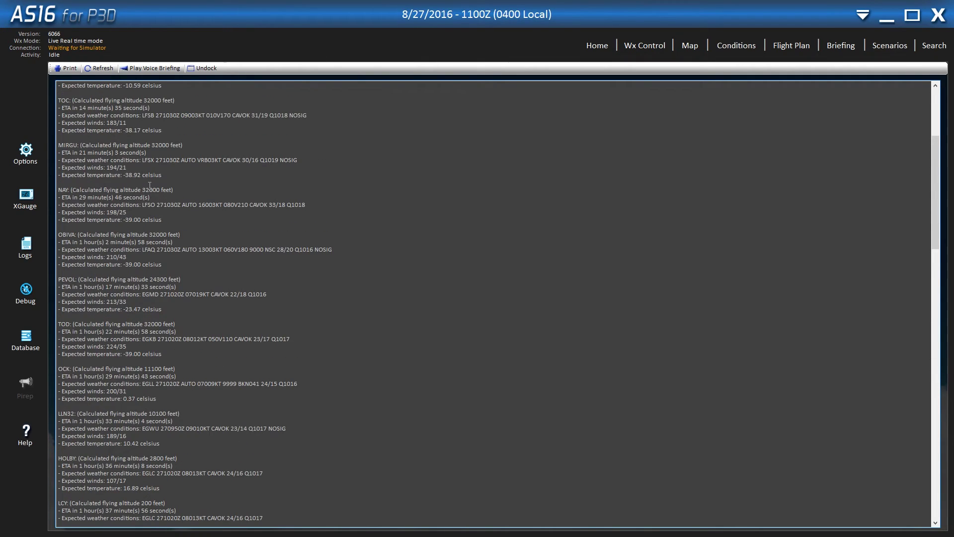
scroll(149, 186, up, 6)
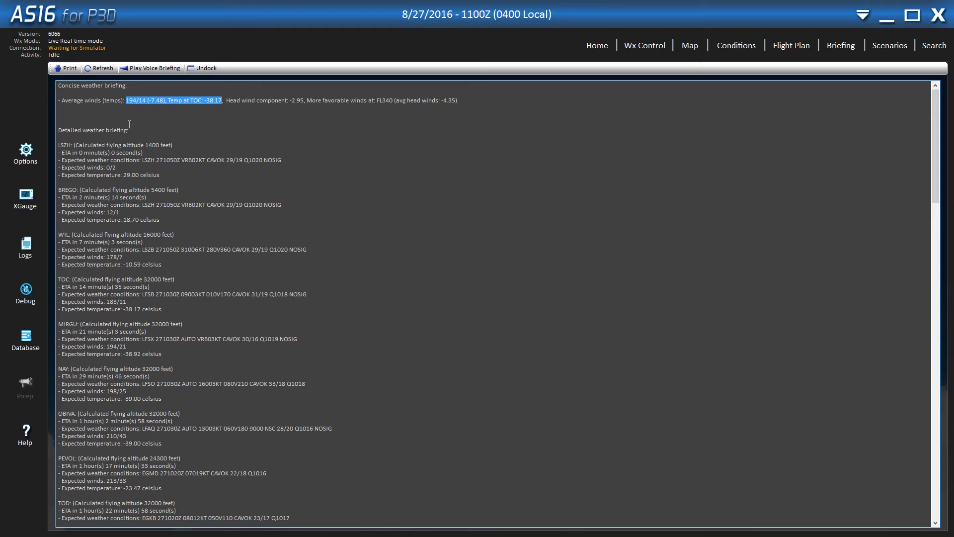
scroll(73, 140, down, 3)
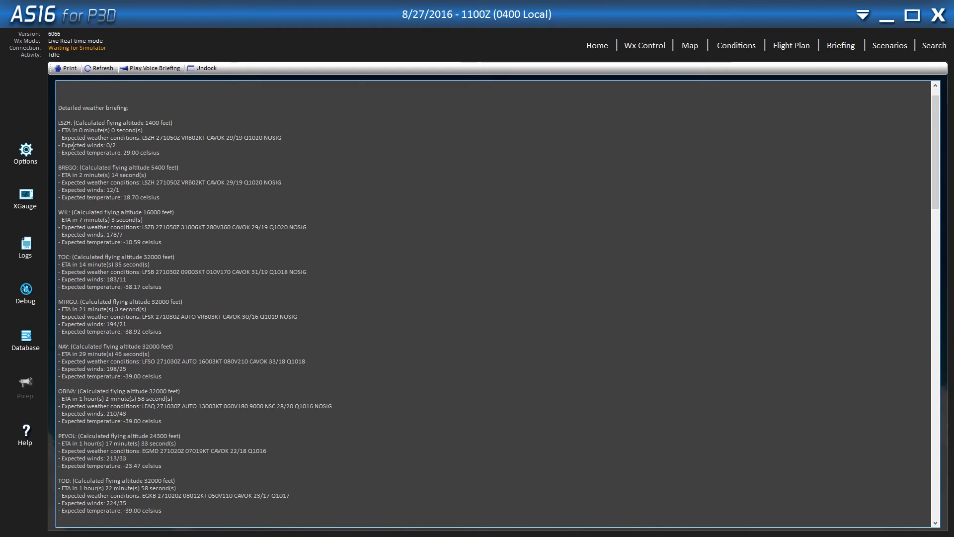
scroll(232, 303, up, 3)
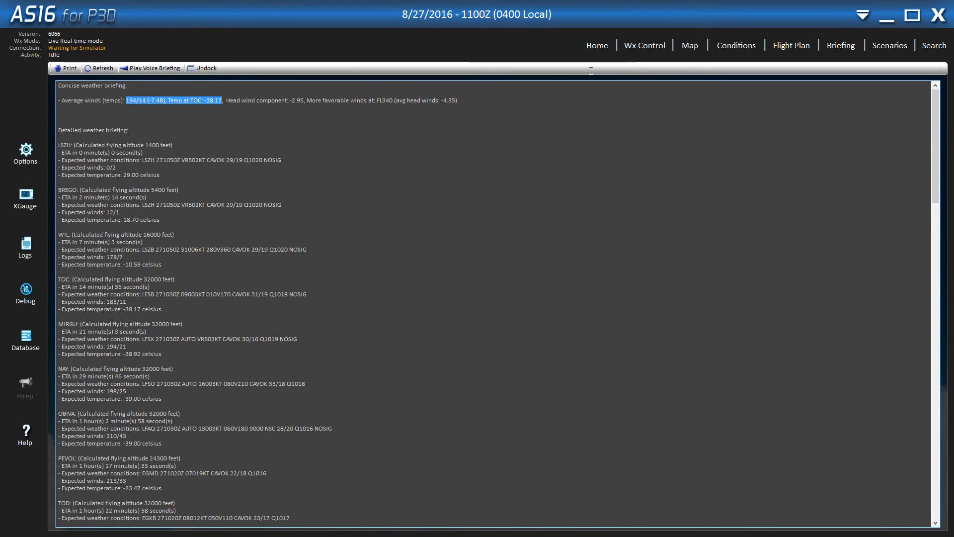
click(610, 49)
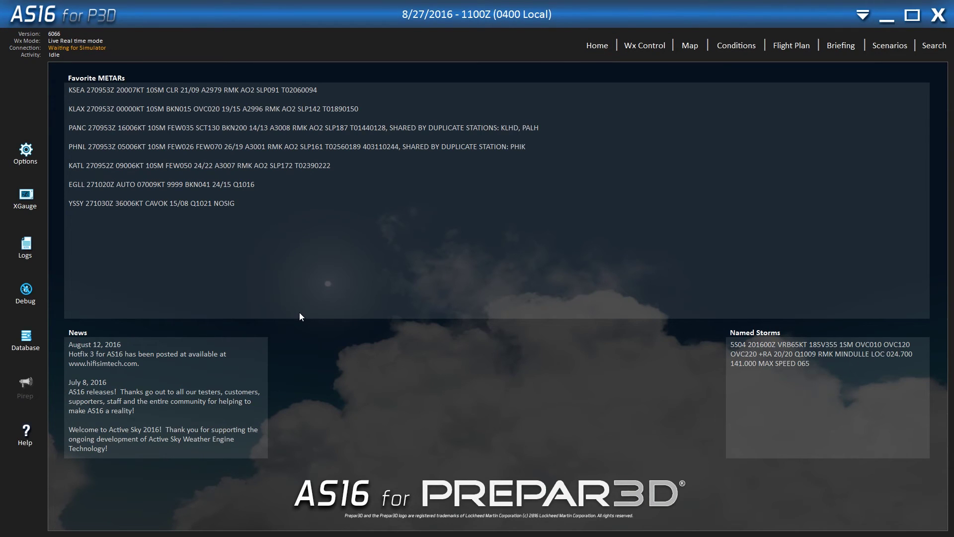